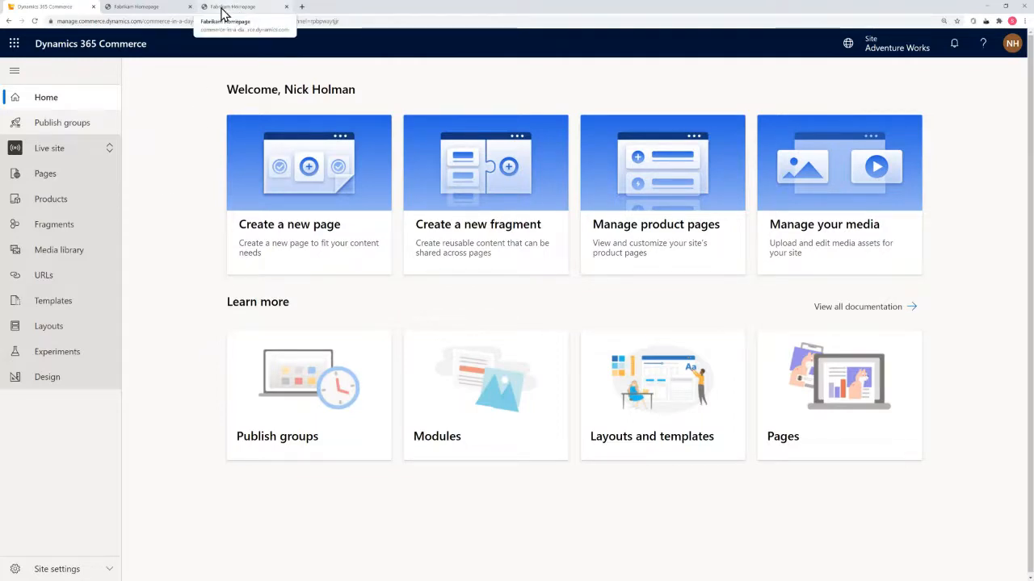
# Step: Compare the Fabrikam and Adventure Works storefront homepages, and close both storefront pages
pyautogui.click(223, 11)
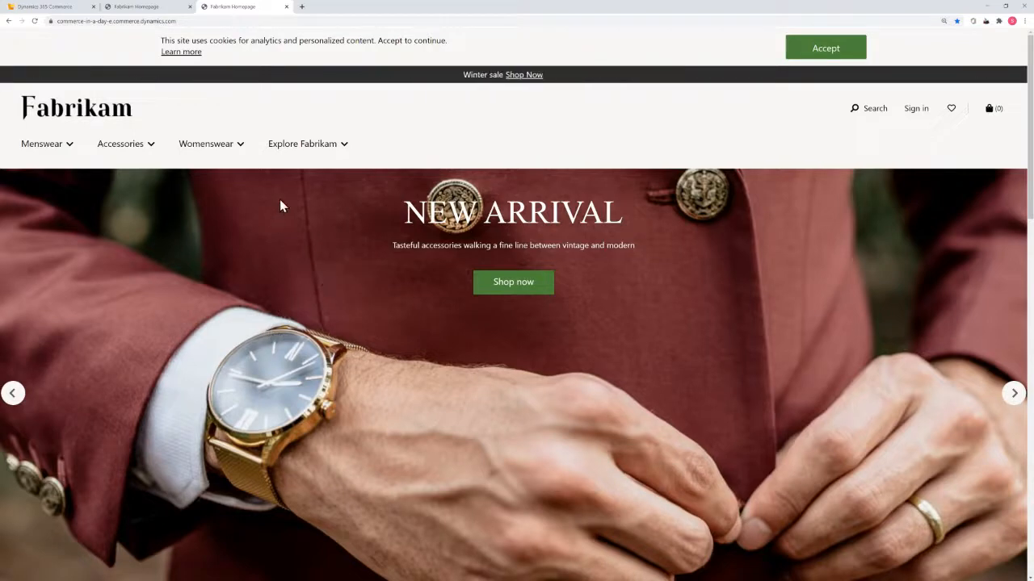
pyautogui.click(136, 11)
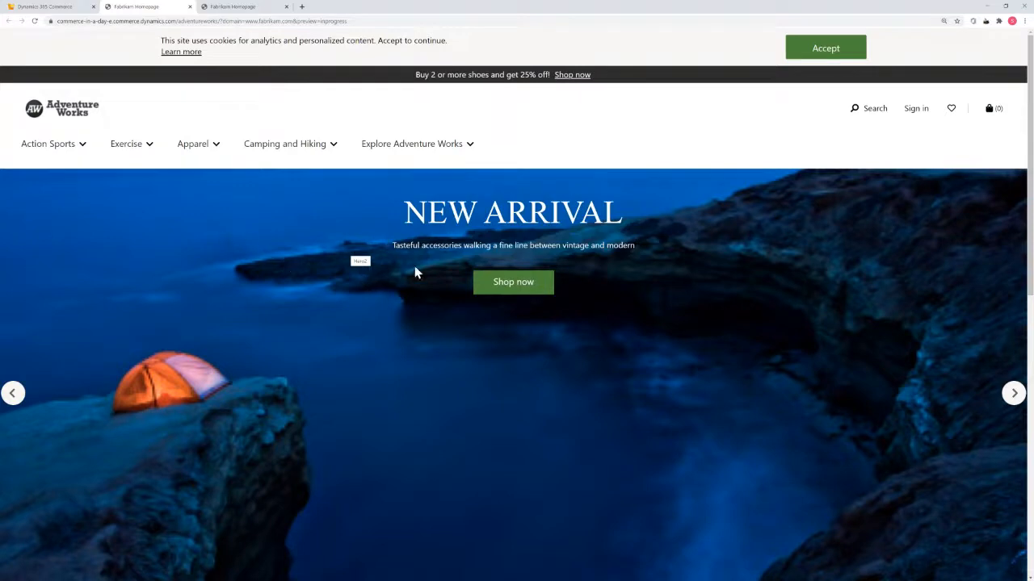
pyautogui.click(236, 8)
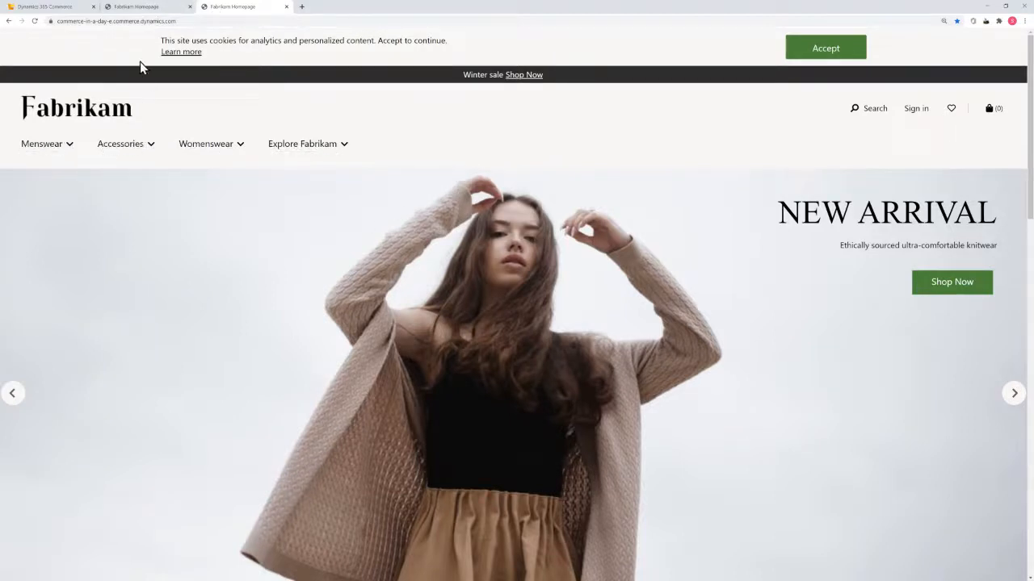
pyautogui.click(139, 12)
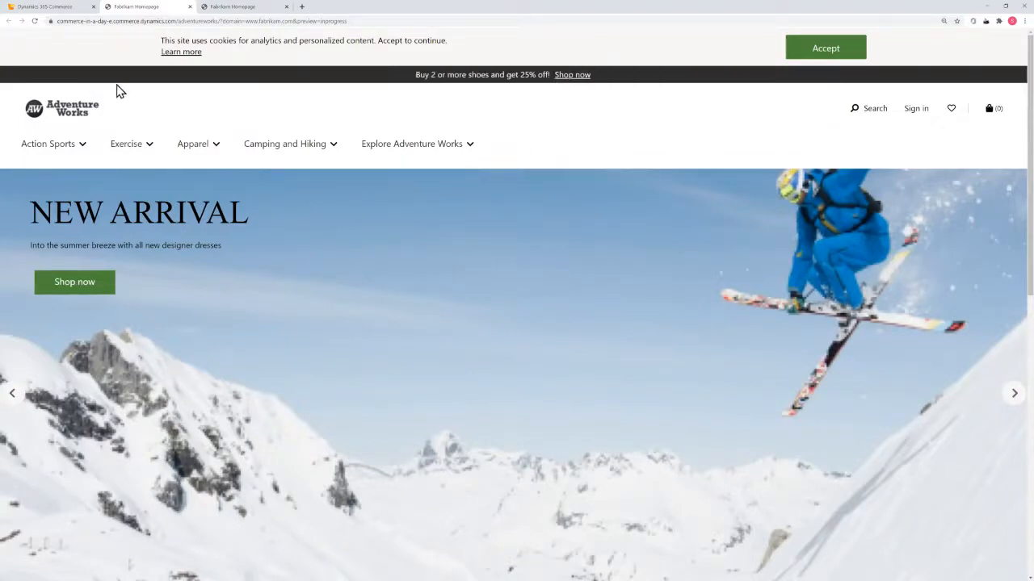
pyautogui.click(287, 7)
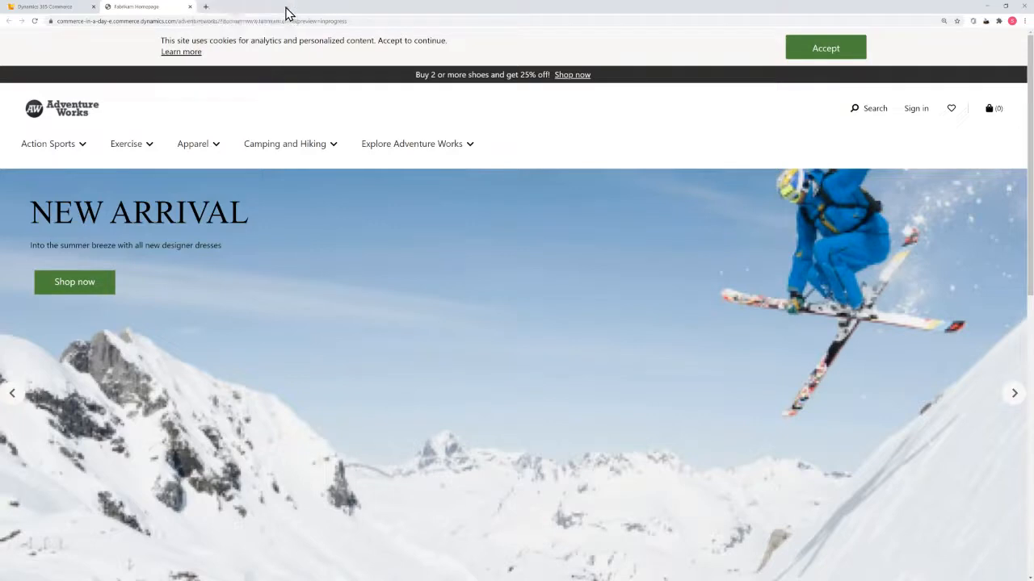
pyautogui.click(191, 8)
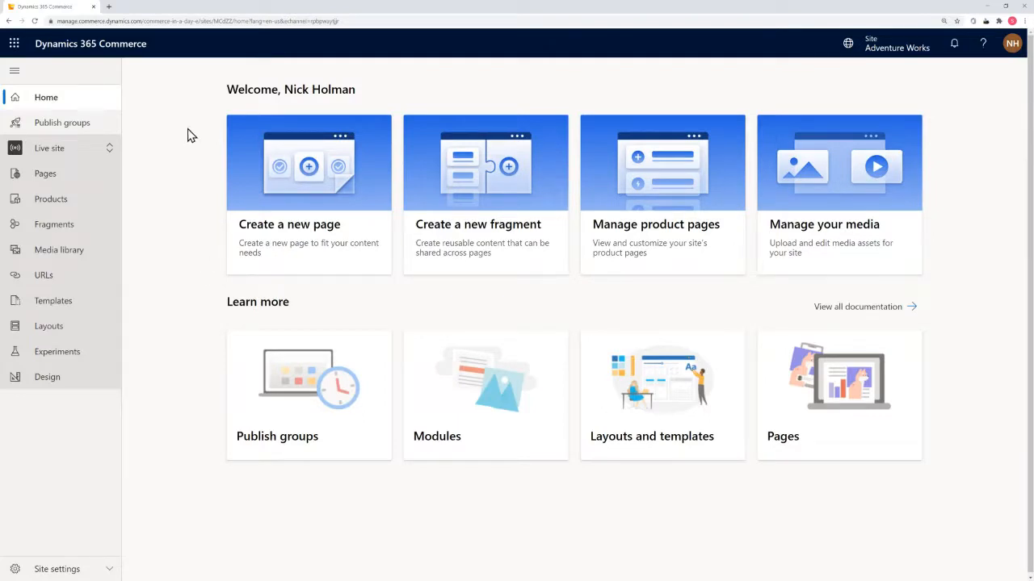
# Step: Select the Adventure Works site and open its active style preset, default.fabrikam, from the site's design settings
pyautogui.click(61, 387)
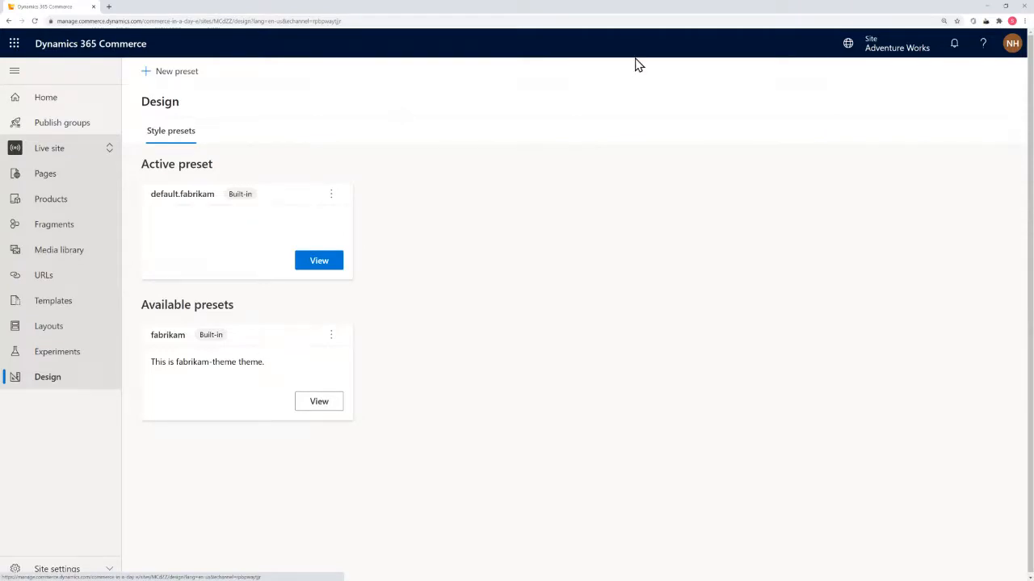
pyautogui.click(885, 50)
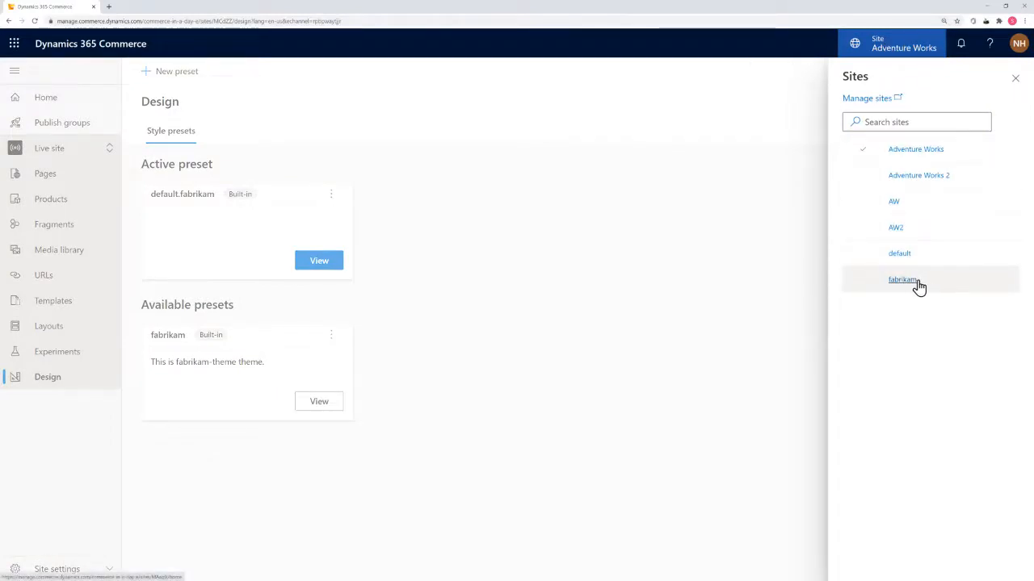
pyautogui.click(916, 150)
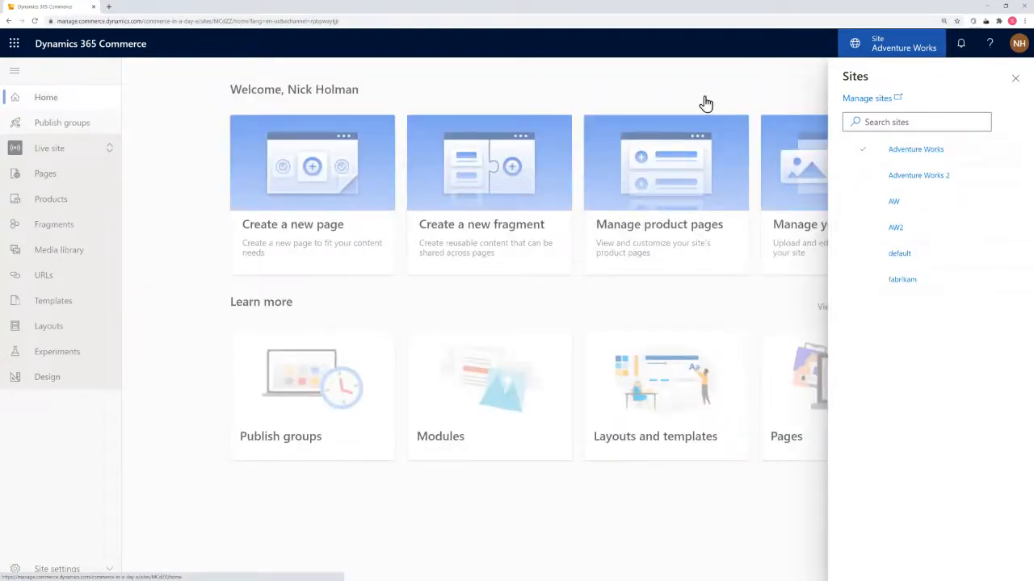
pyautogui.click(46, 378)
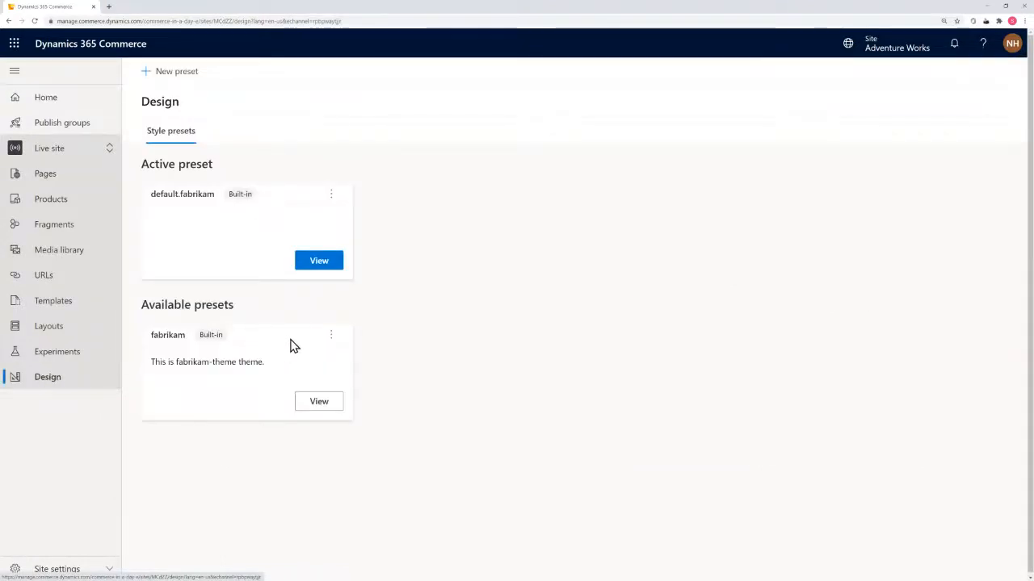
pyautogui.click(319, 261)
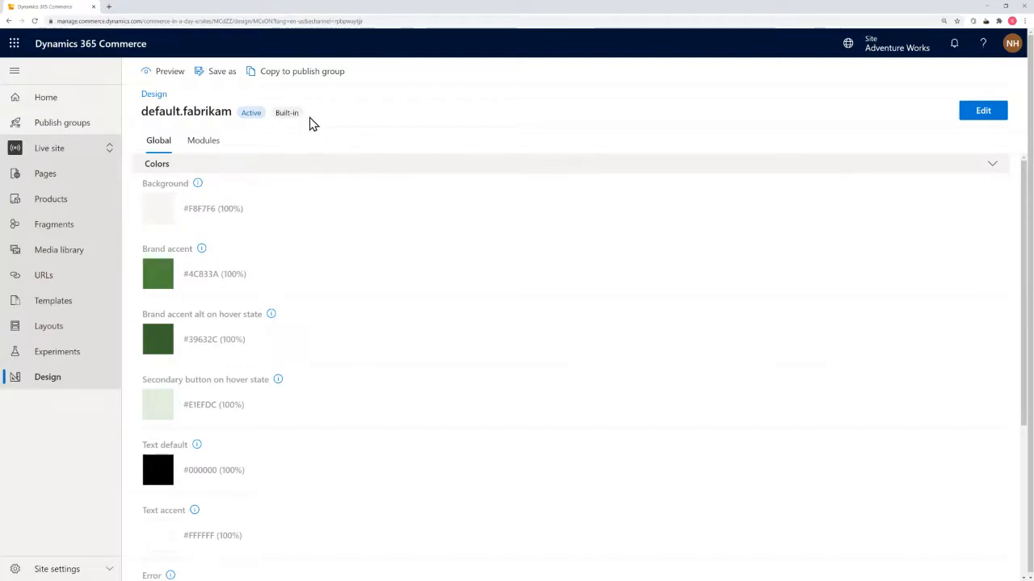
# Step: Save the built-in default.fabrikam preset as an editable preset named "Demo AW" with the description "For demo"
pyautogui.click(975, 114)
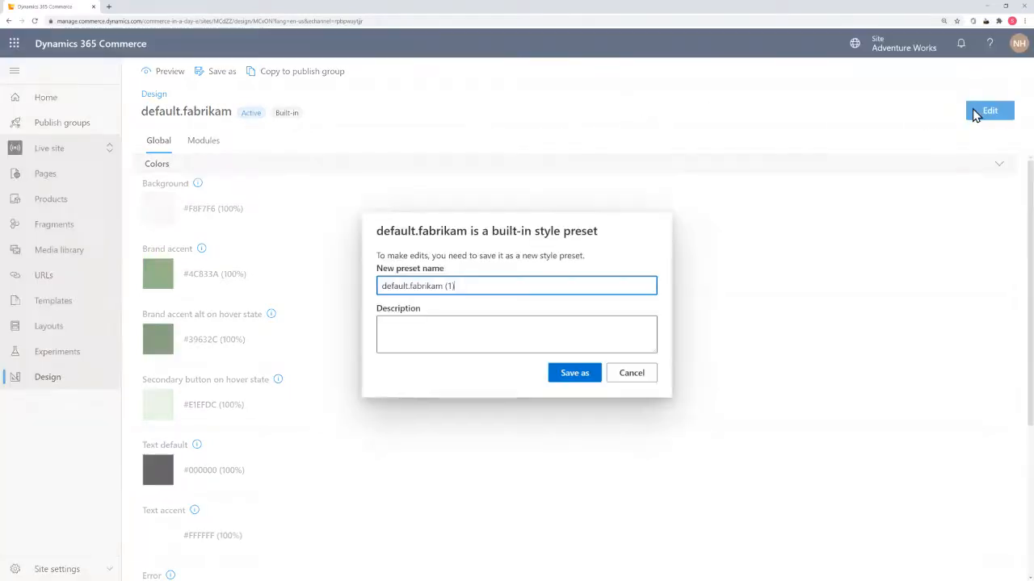
pyautogui.tripleClick(465, 285)
pyautogui.write('Demo AW')
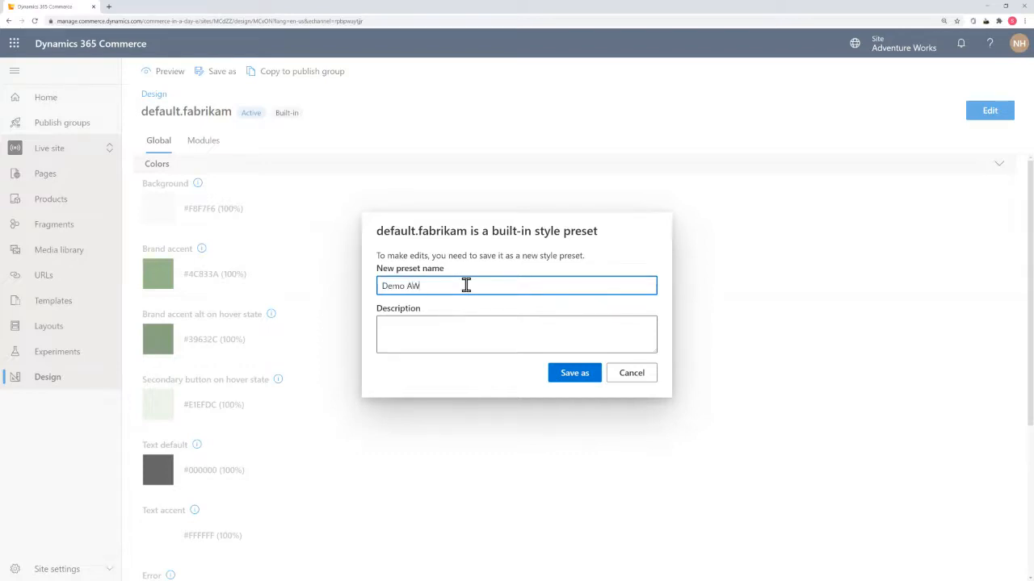
pyautogui.click(442, 331)
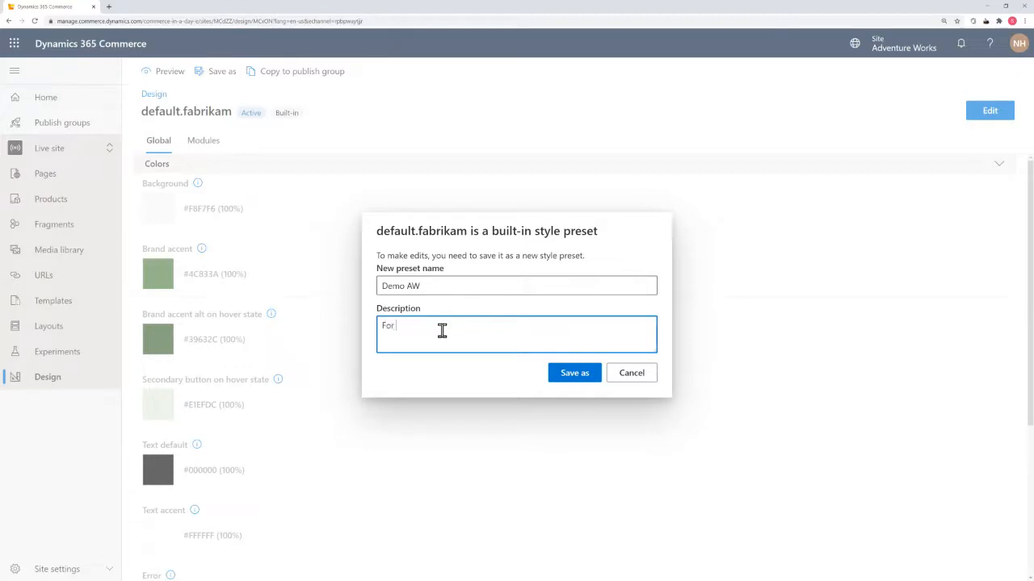
pyautogui.write('For demo')
pyautogui.click(576, 380)
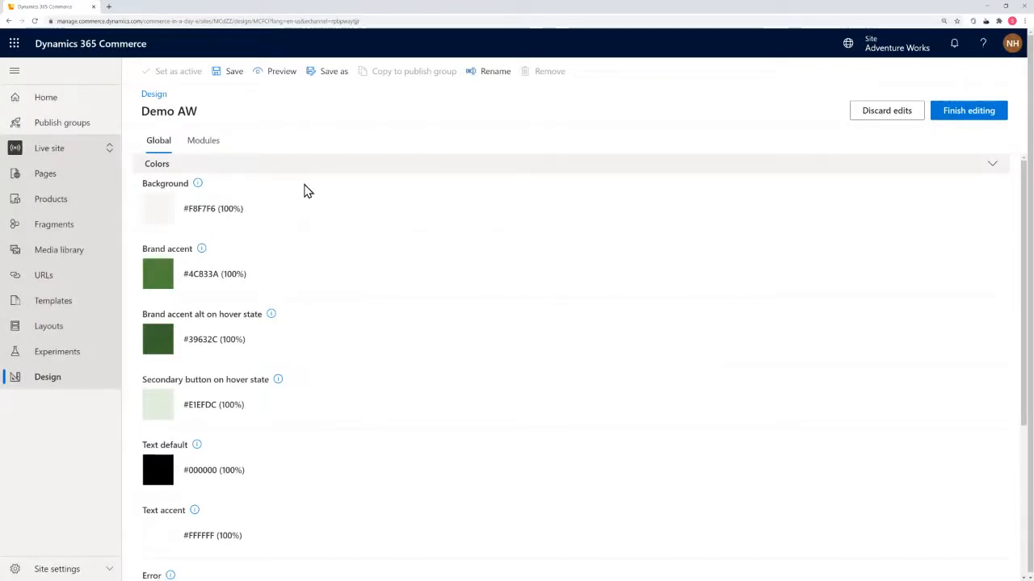
# Step: Preview the Demo AW preset on the published Homepage URL using the en-us (AW2) variation
pyautogui.click(281, 81)
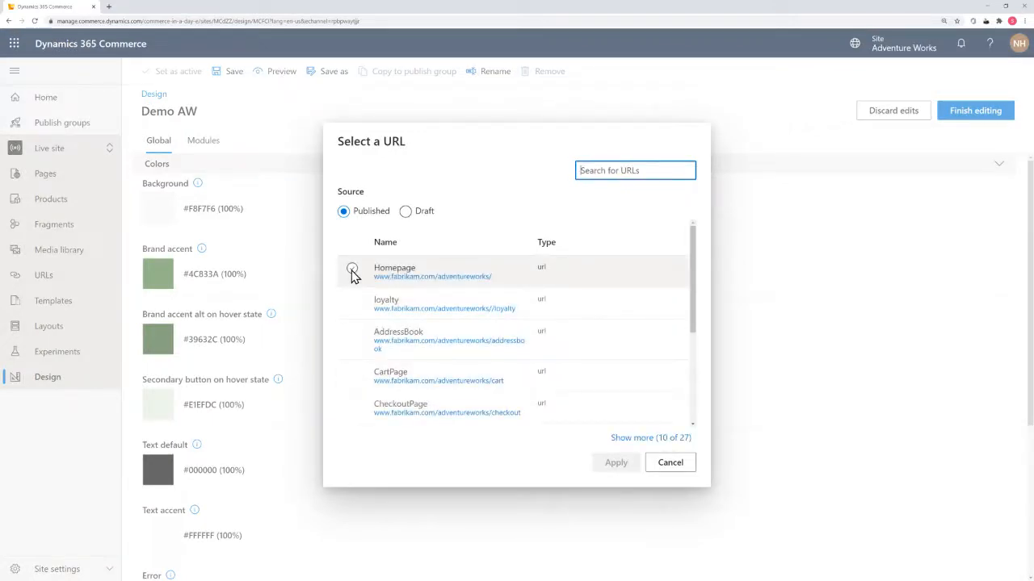
pyautogui.click(353, 269)
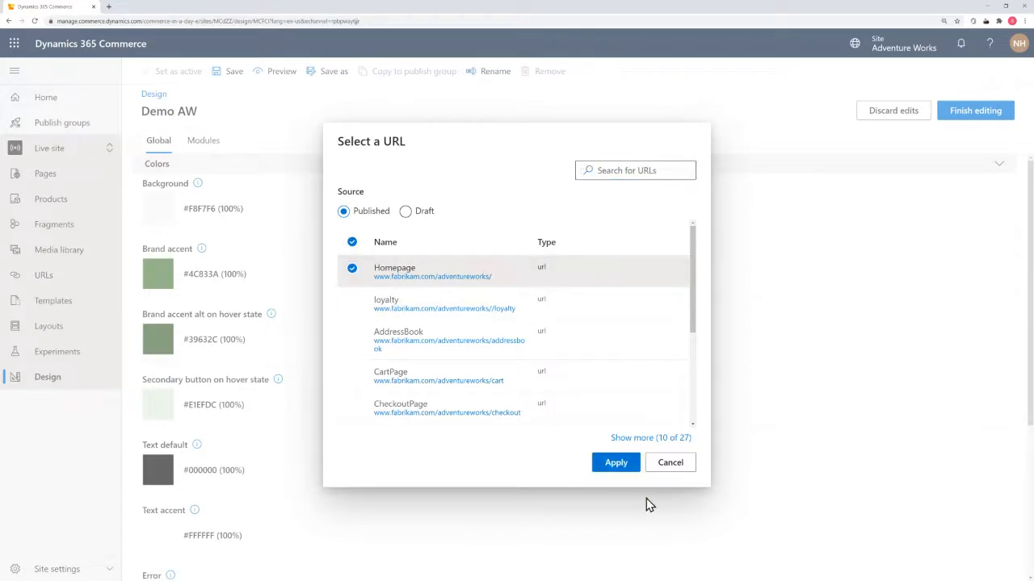
pyautogui.click(614, 464)
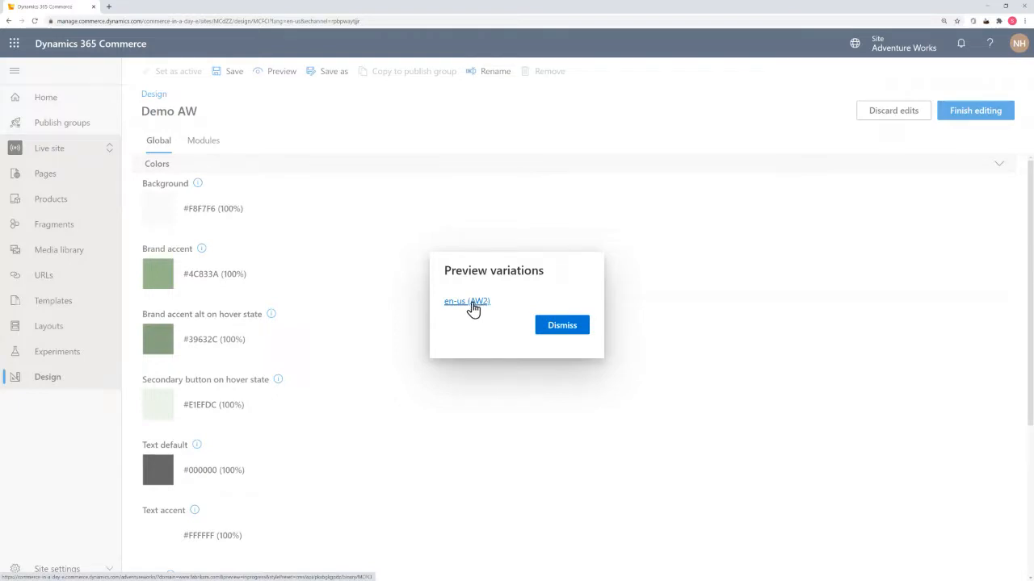
pyautogui.click(473, 303)
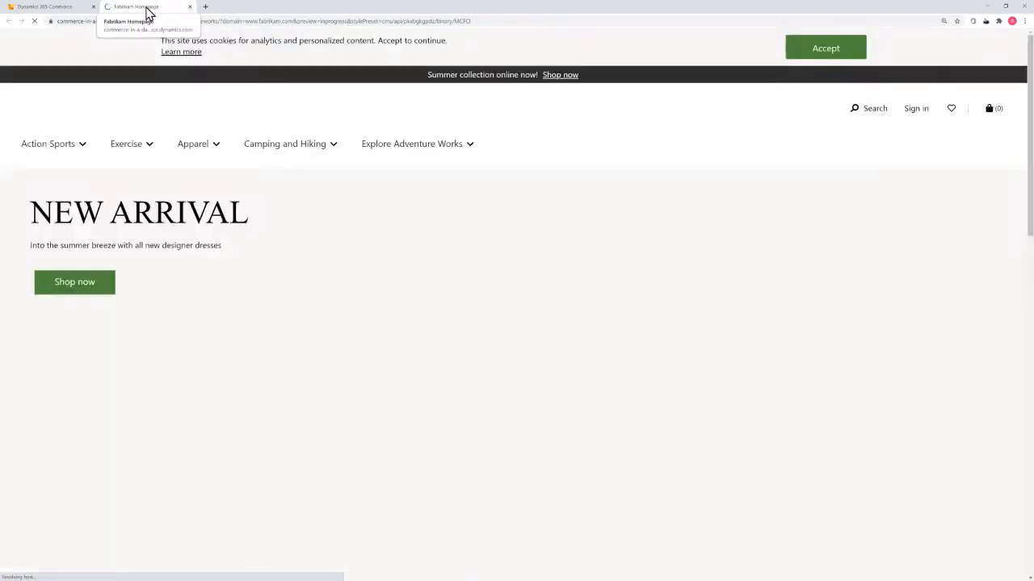
# Step: Move the homepage preview into its own window, arrange it beside the preset editor, and dismiss the preview variations dialog
pyautogui.rightClick(146, 8)
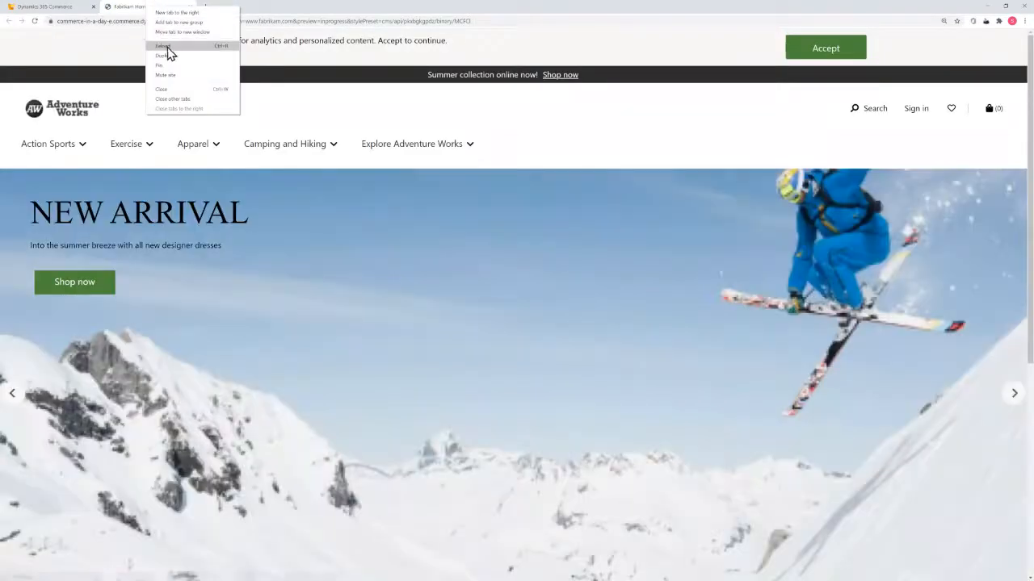
pyautogui.click(209, 32)
pyautogui.press('super+Right')
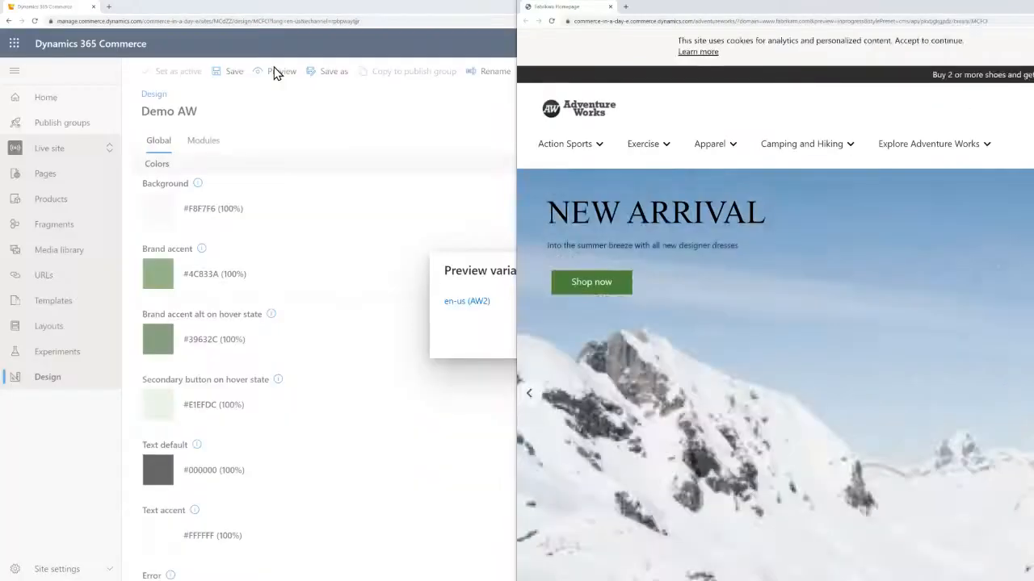
pyautogui.click(268, 13)
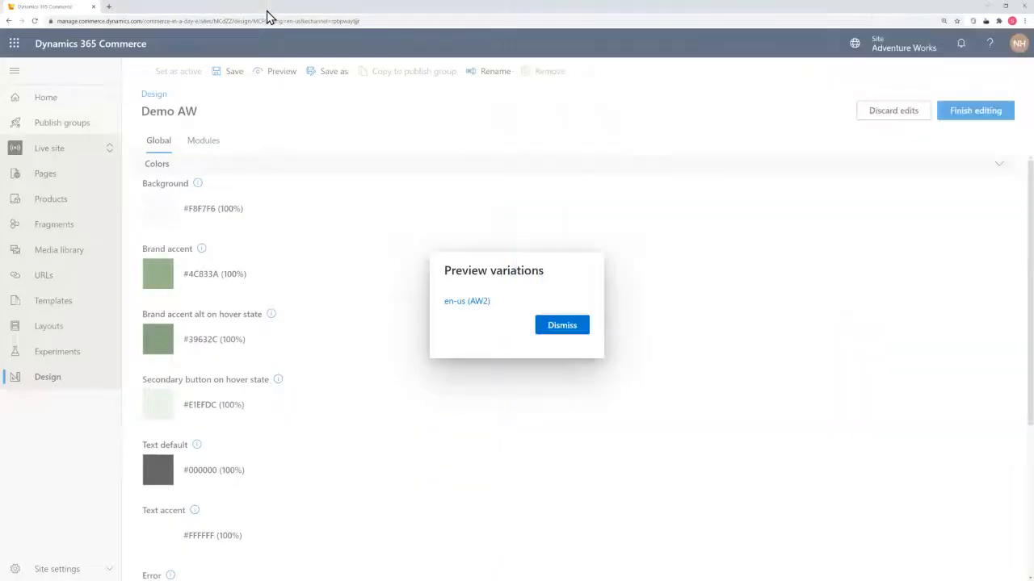
pyautogui.press('super+Left')
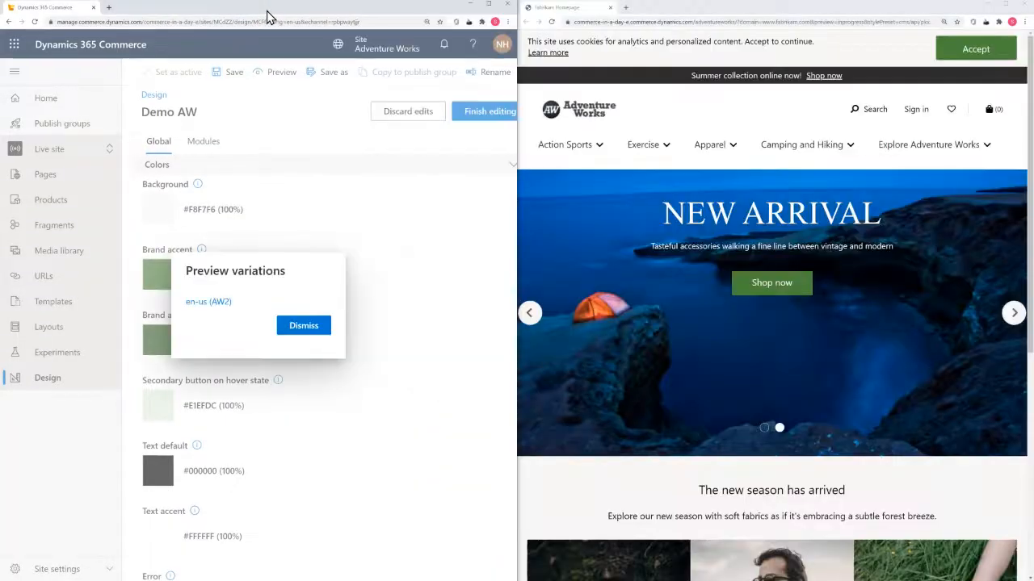
pyautogui.click(304, 325)
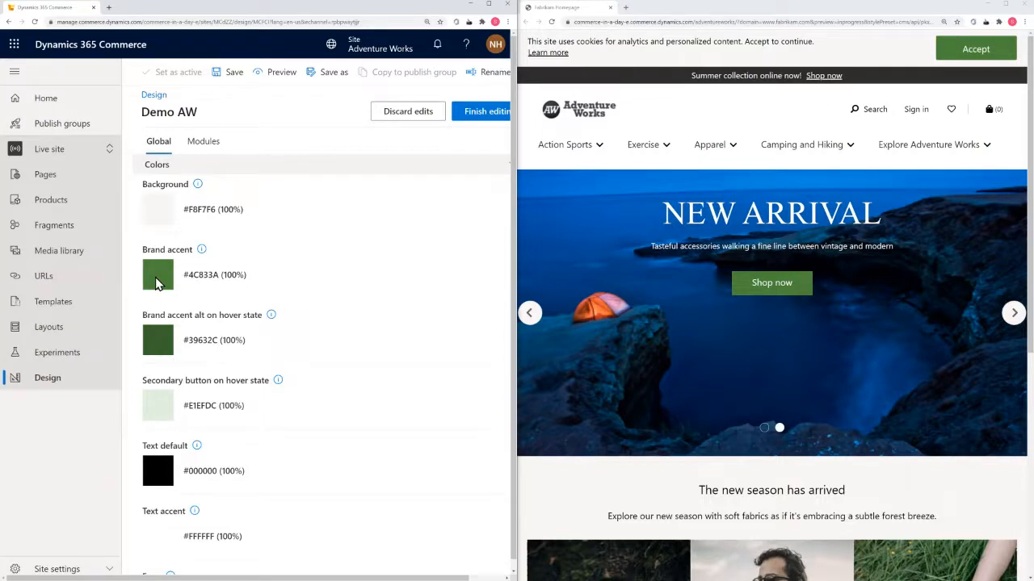
# Step: Set the preset's Brand accent color to #FF0000, save the preset, and reload the homepage preview
pyautogui.click(155, 277)
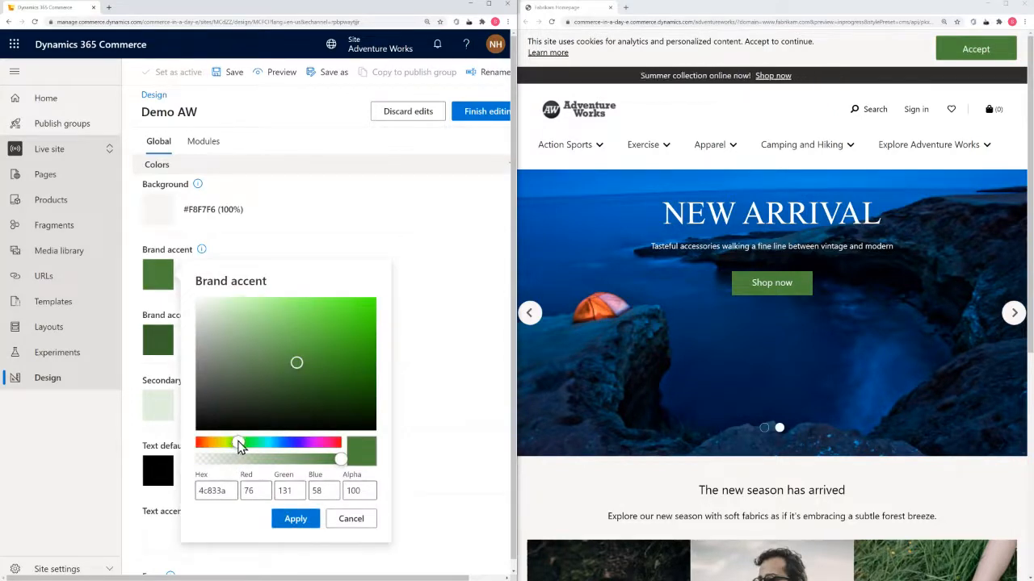
pyautogui.moveTo(243, 442); pyautogui.dragTo(162, 451)
pyautogui.moveTo(296, 363); pyautogui.dragTo(419, 253)
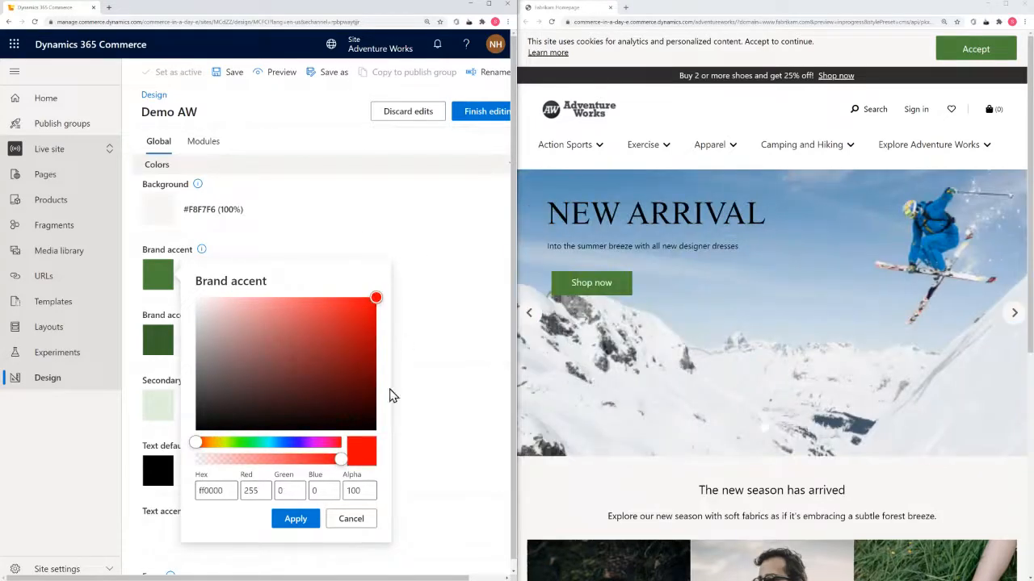
pyautogui.click(303, 521)
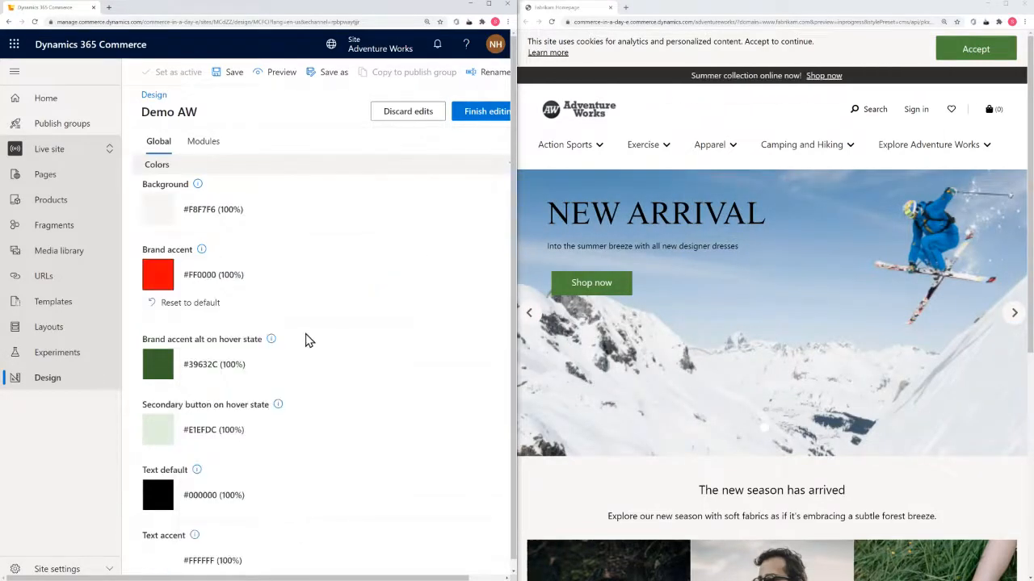
pyautogui.click(231, 72)
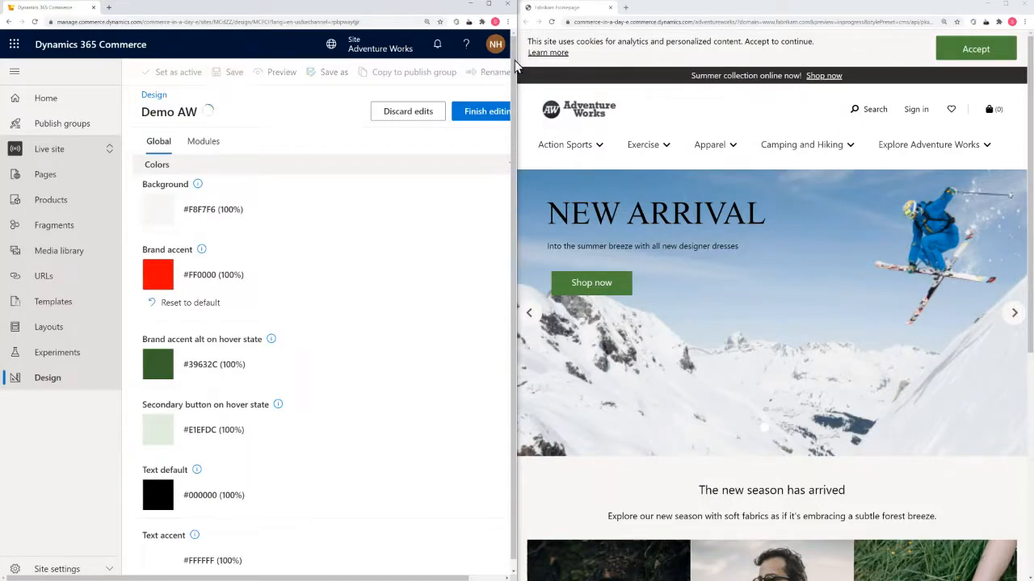
pyautogui.click(552, 24)
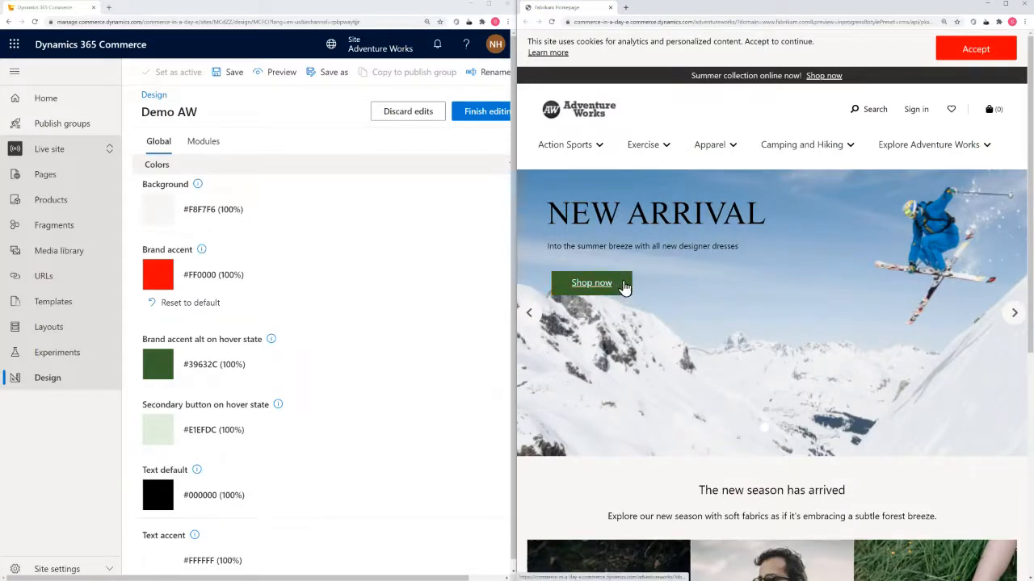
# Step: Set the Brand accent alt on hover state color to #CF0000 and reload the homepage preview
pyautogui.click(157, 365)
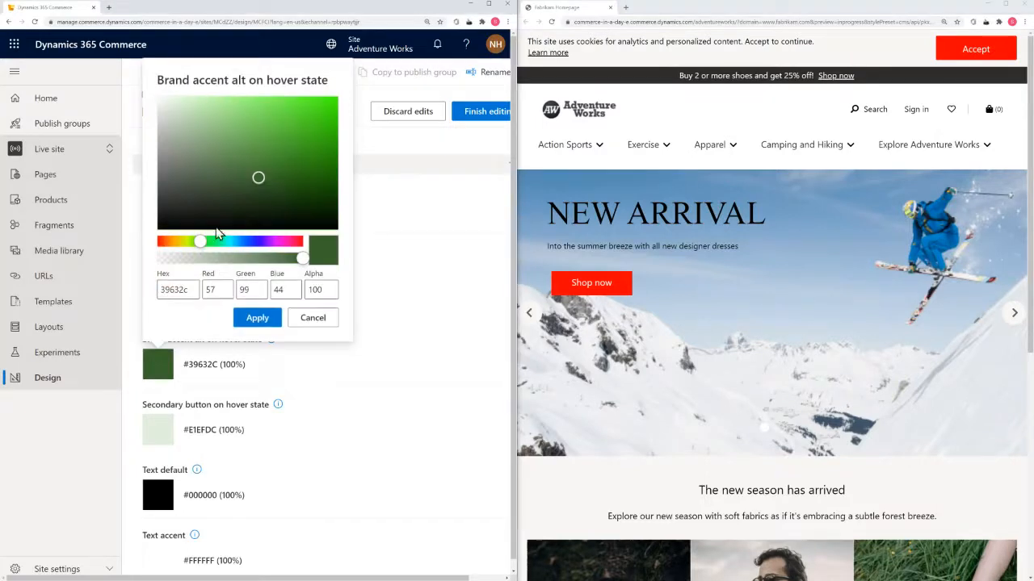
pyautogui.moveTo(199, 241); pyautogui.dragTo(147, 241)
pyautogui.moveTo(258, 179); pyautogui.dragTo(360, 130)
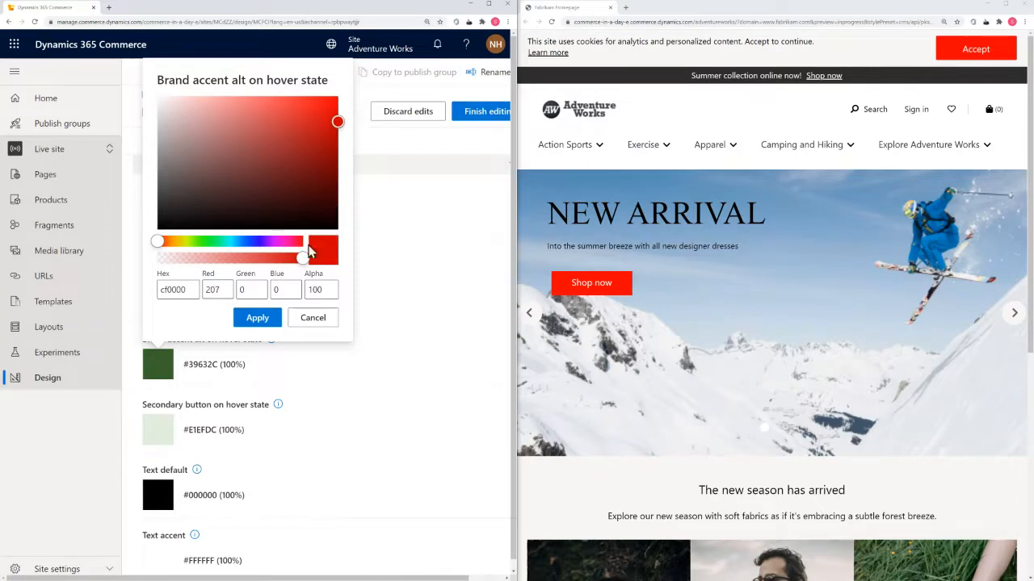
pyautogui.click(267, 322)
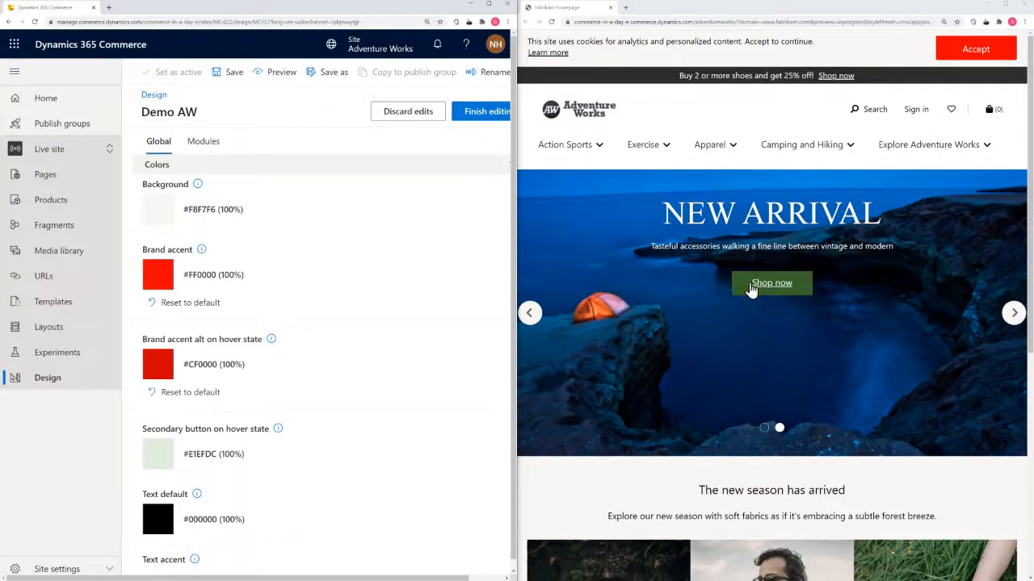
pyautogui.click(552, 22)
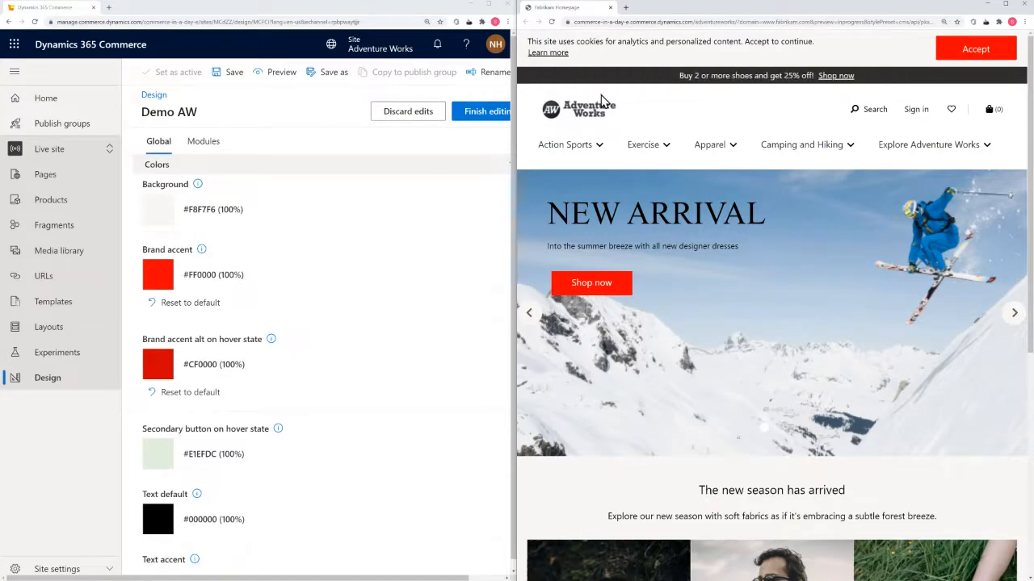
# Step: Set the Promo banner module's Background color to #0D45FF, save the preset, and reload the homepage preview
pyautogui.click(204, 144)
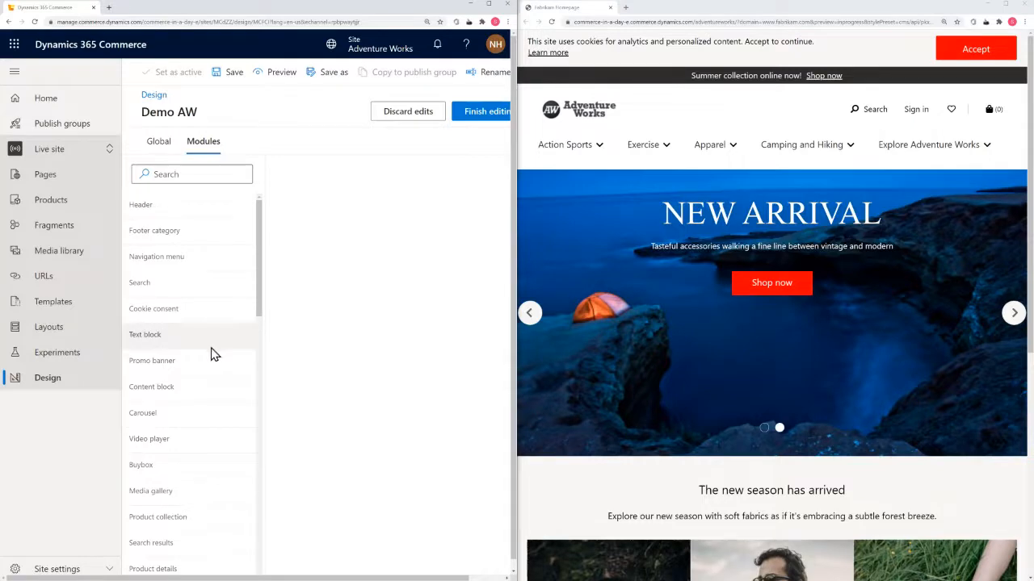
pyautogui.click(194, 369)
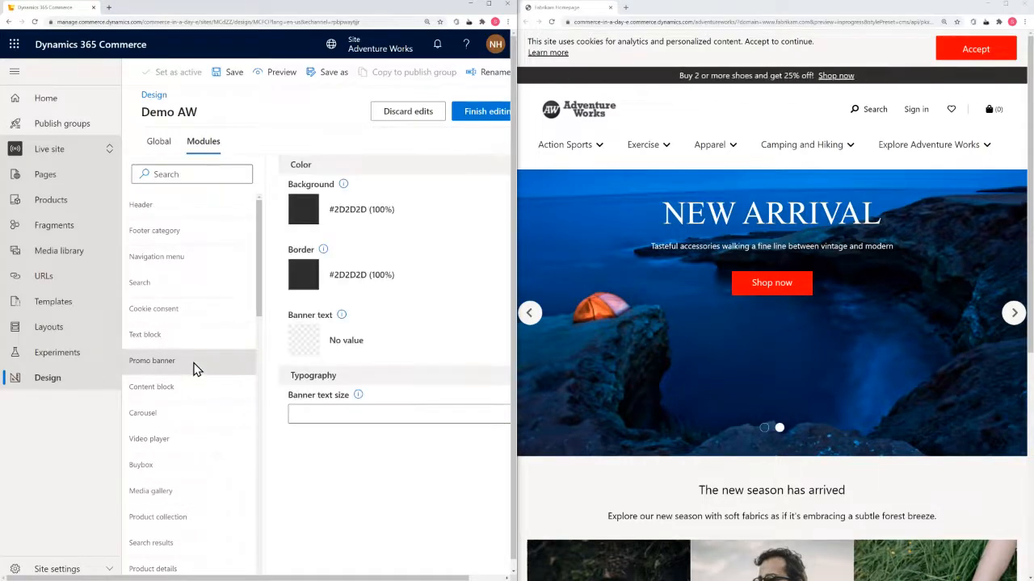
pyautogui.click(310, 216)
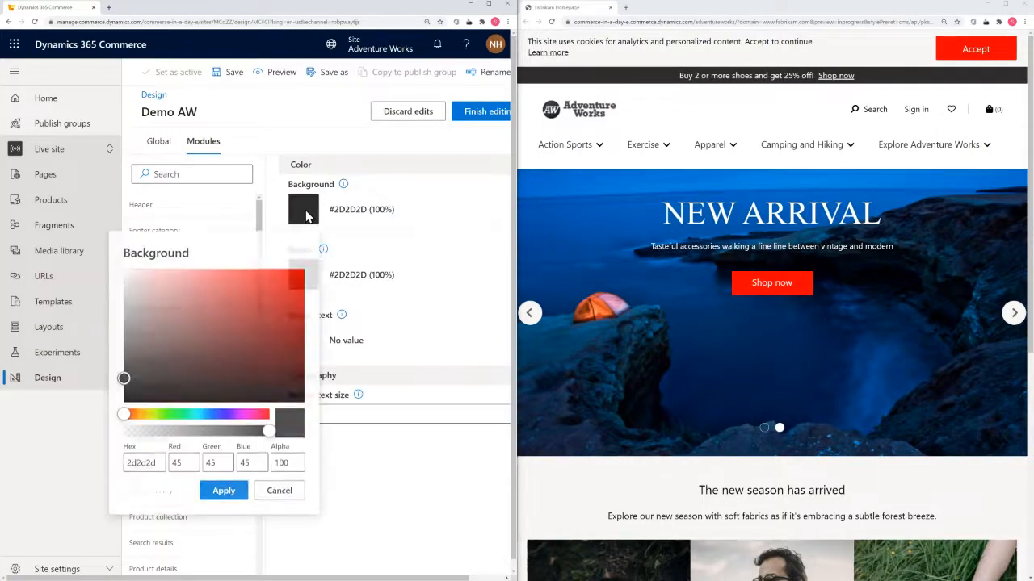
pyautogui.click(213, 414)
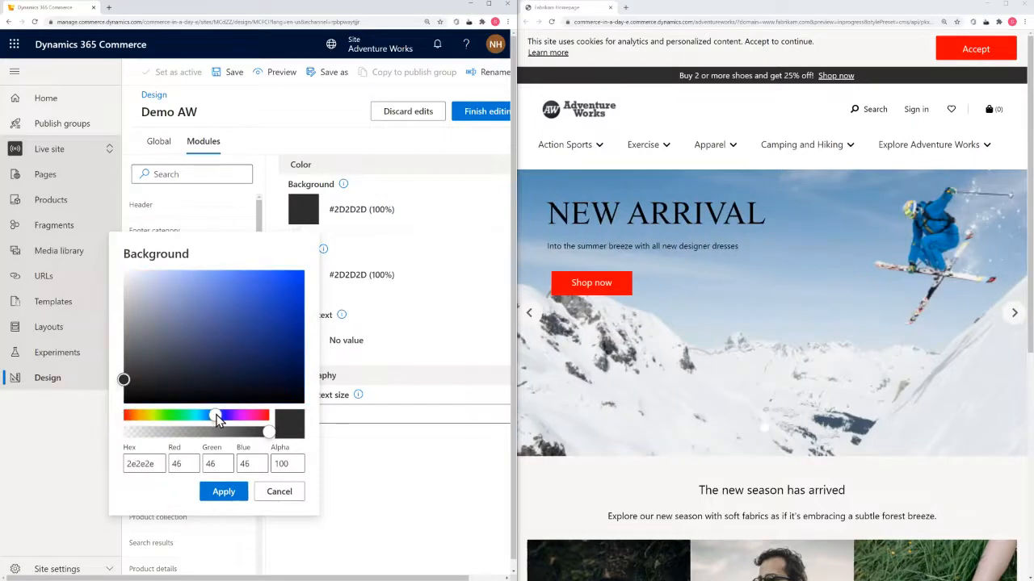
pyautogui.moveTo(257, 292); pyautogui.dragTo(294, 259)
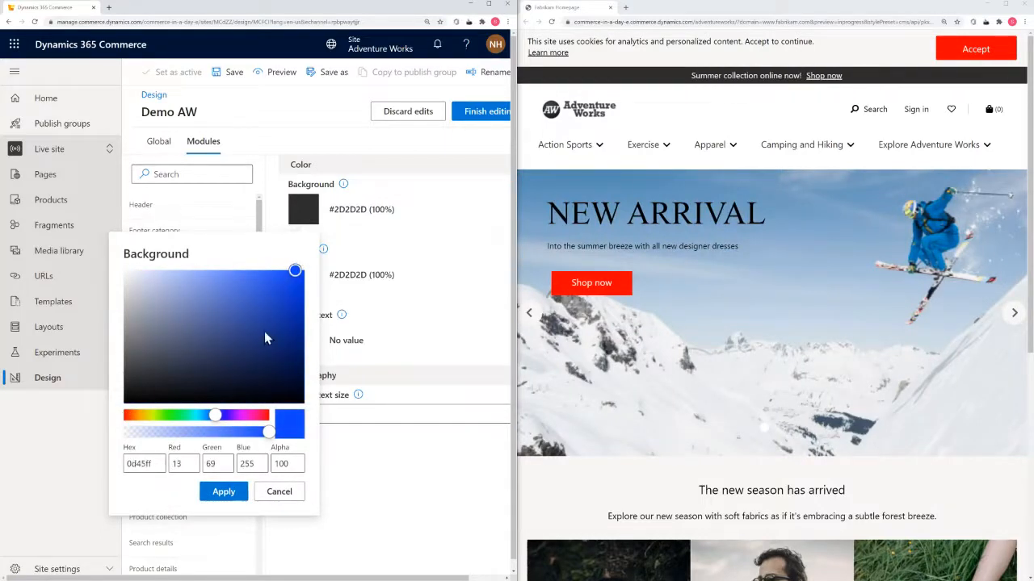
pyautogui.click(224, 492)
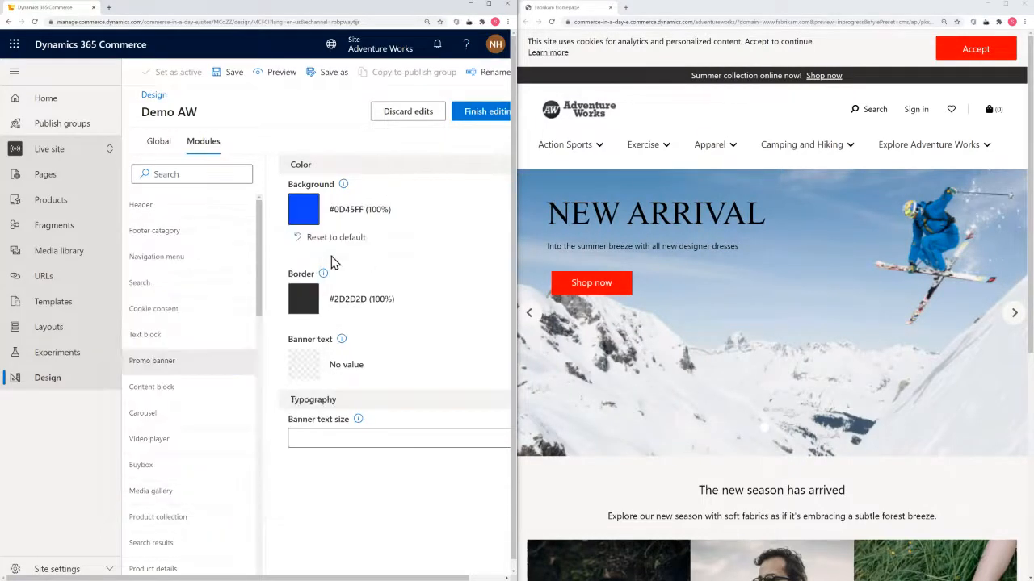
pyautogui.click(226, 74)
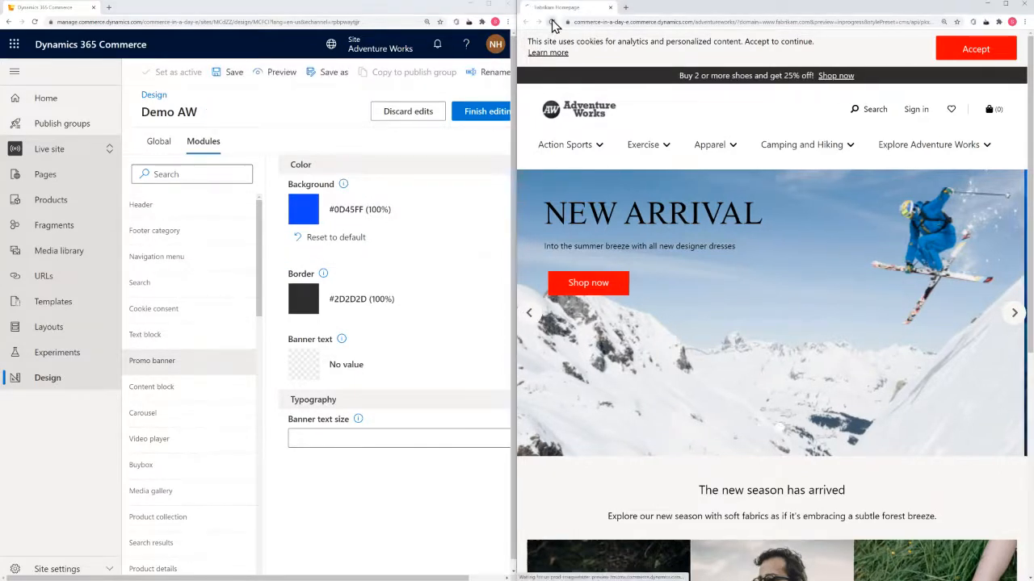
pyautogui.click(551, 21)
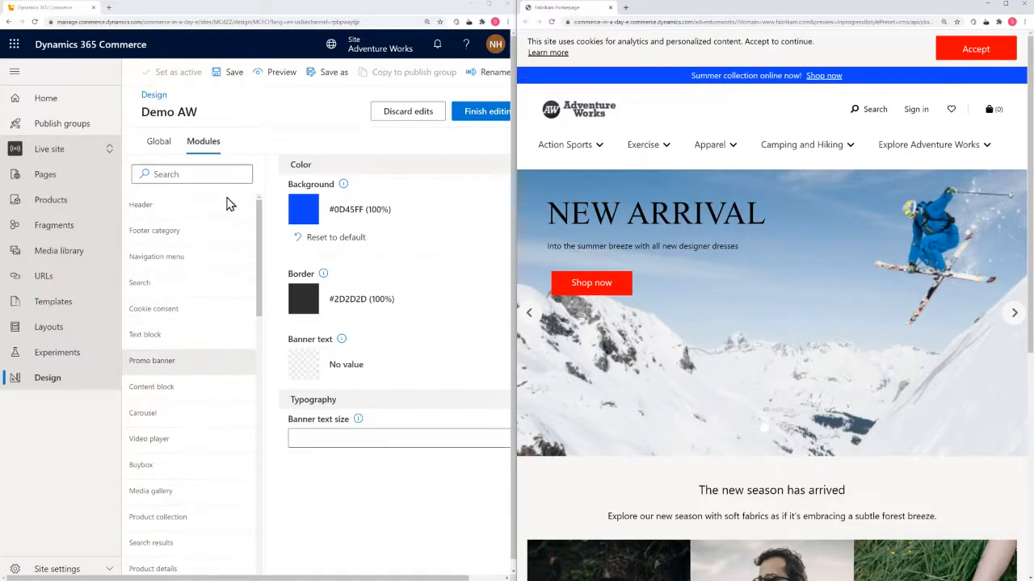
pyautogui.click(158, 147)
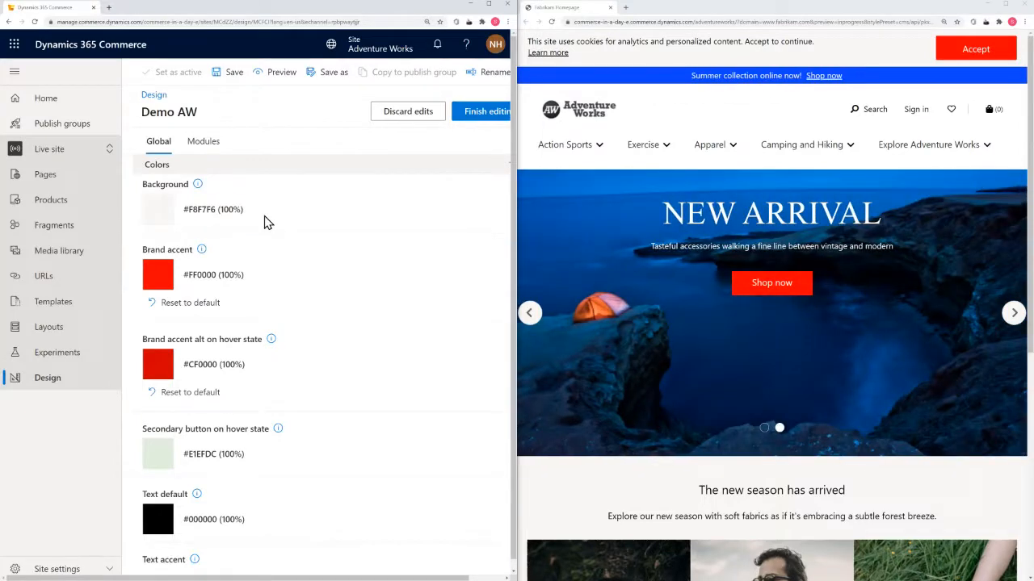
pyautogui.click(203, 143)
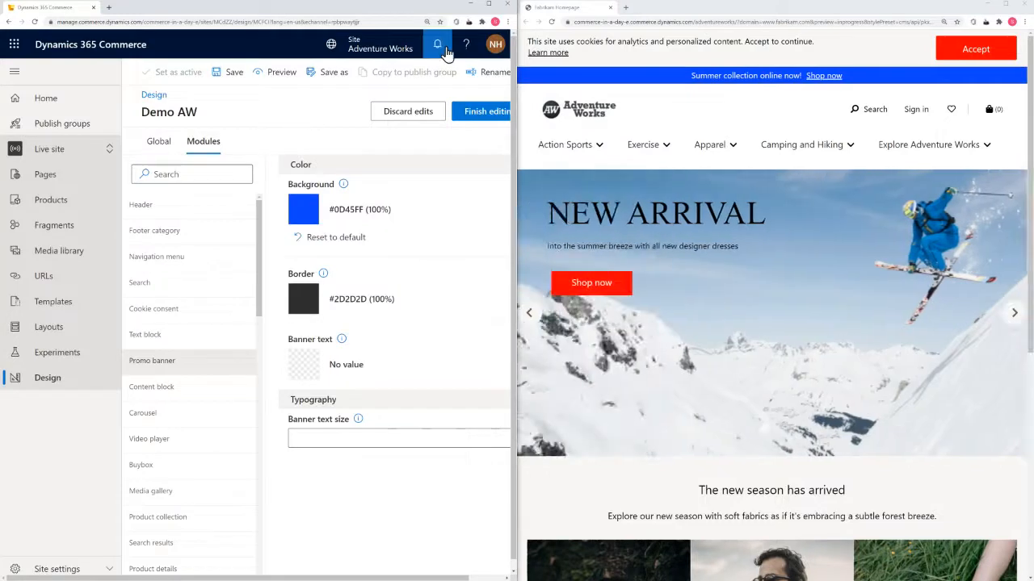
# Step: Finish editing the Demo AW preset and set it as the site's active preset
pyautogui.click(481, 117)
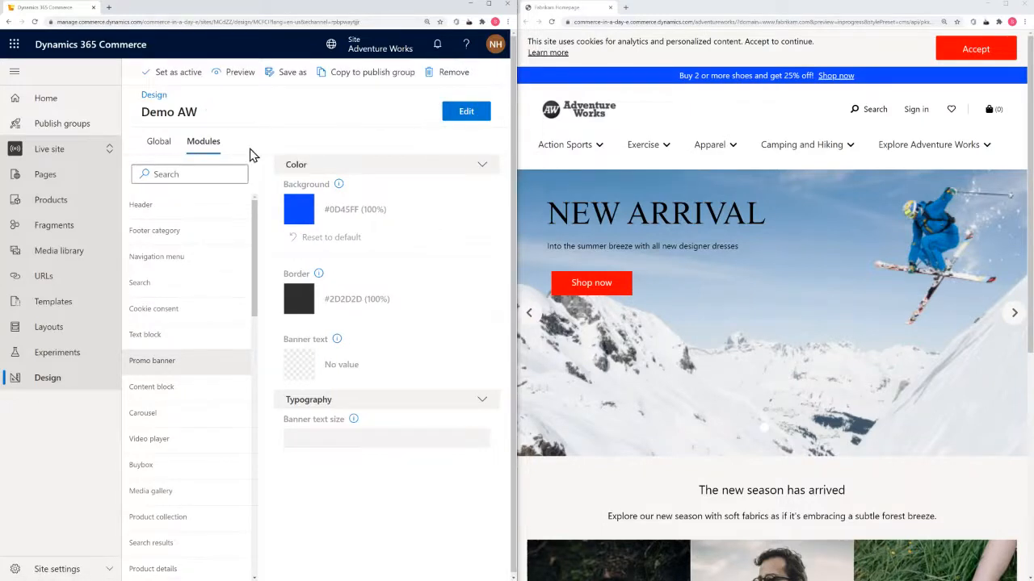
pyautogui.click(153, 96)
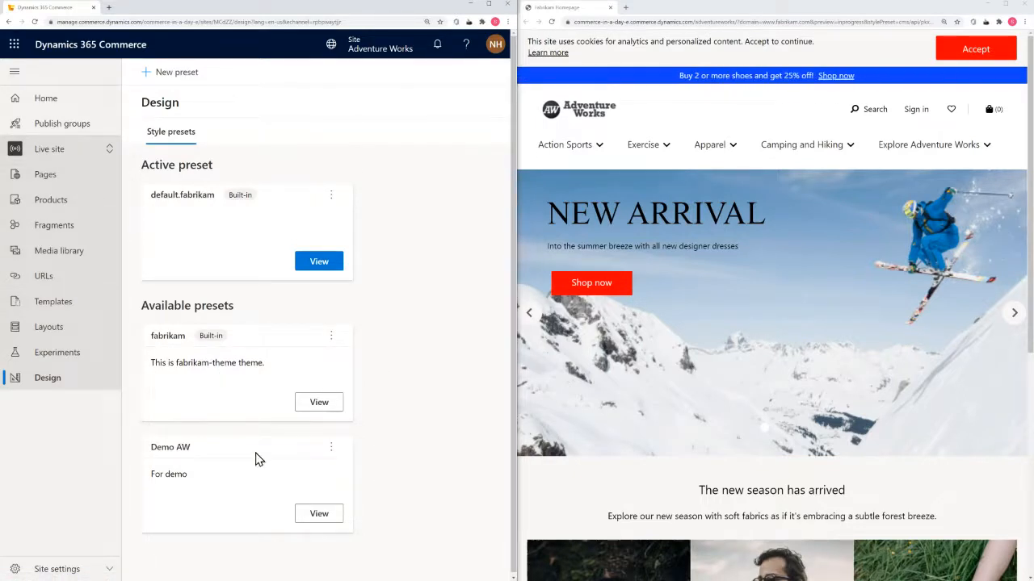
pyautogui.click(331, 448)
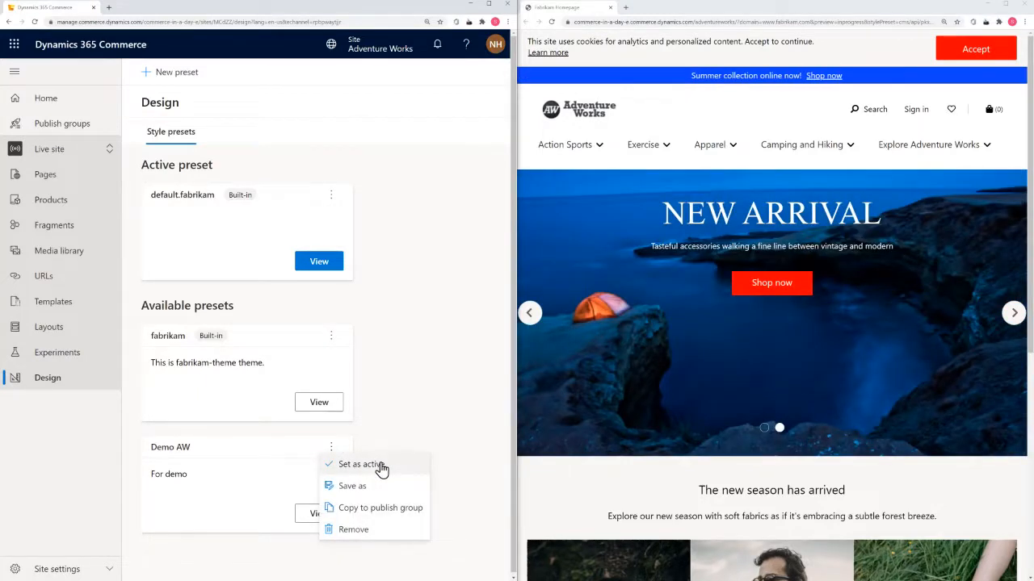
pyautogui.click(382, 467)
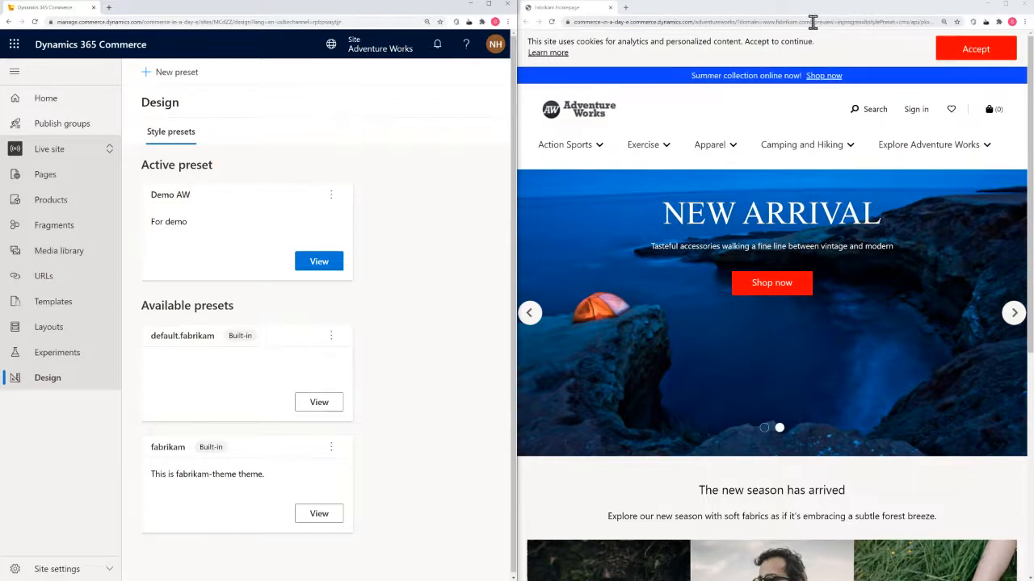
pyautogui.moveTo(813, 22); pyautogui.dragTo(959, 14)
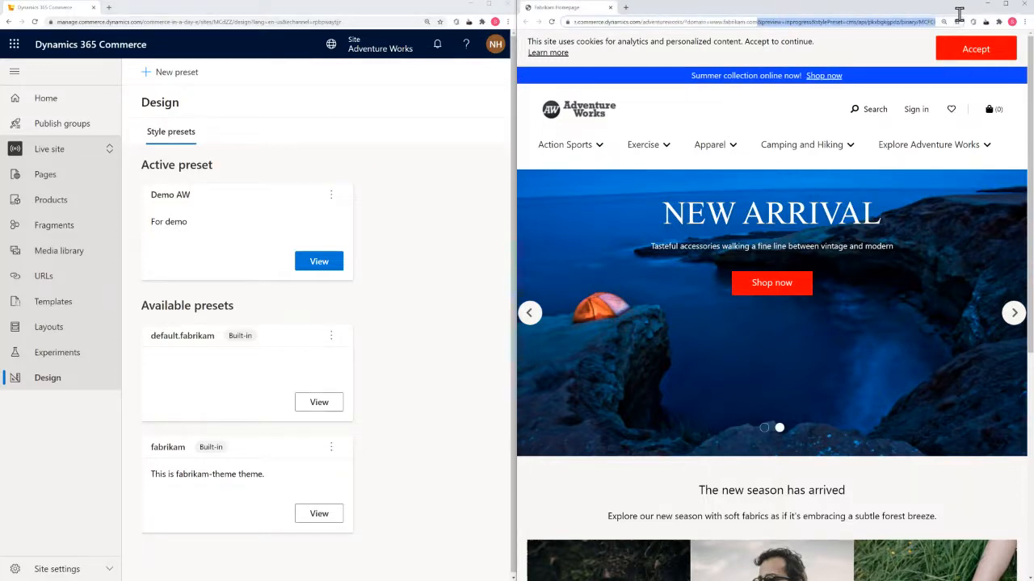
pyautogui.press('BackSpace')
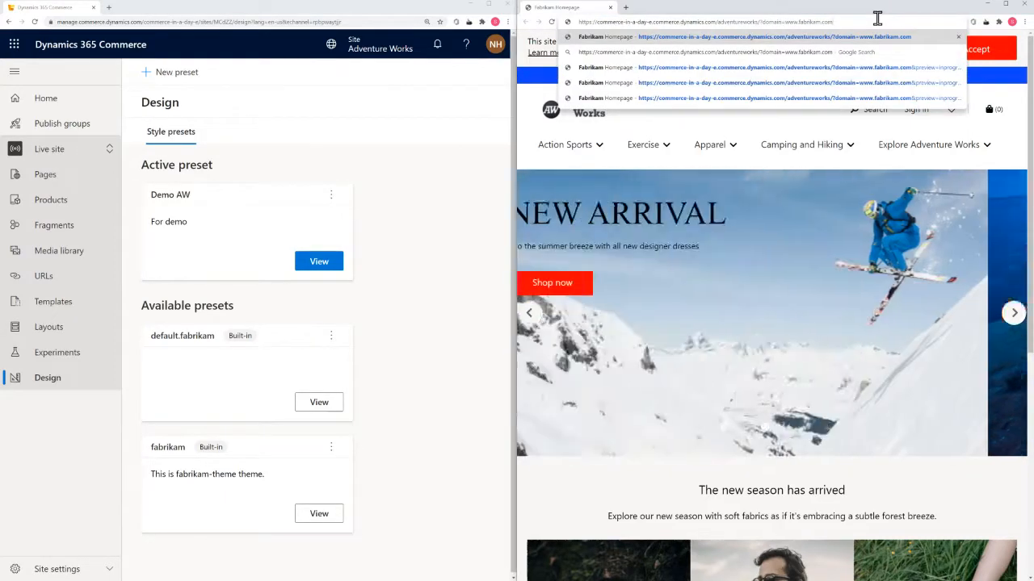
pyautogui.press('Return')
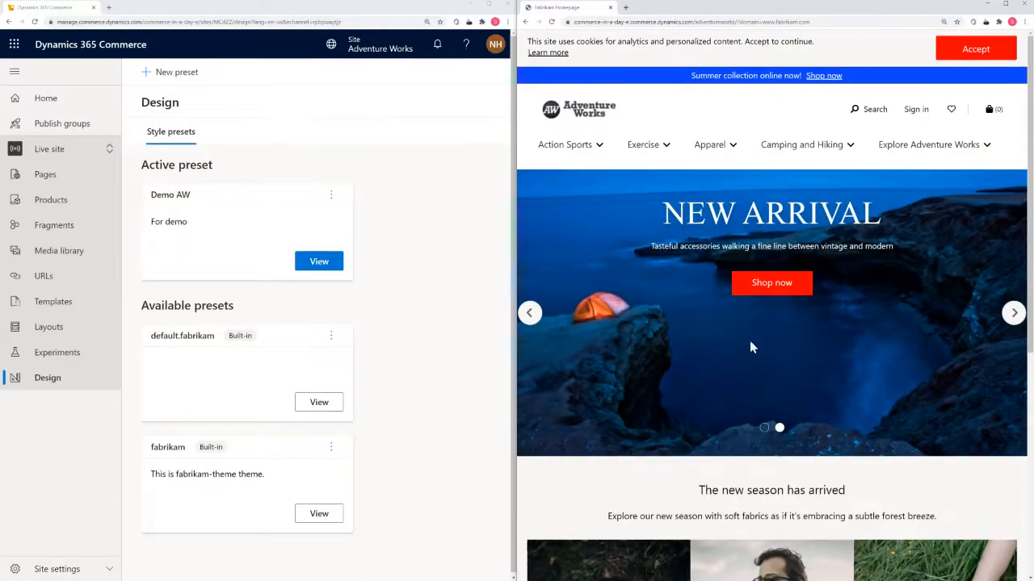
# Step: Inspect the hero's NEW ARRIVAL title on the live page and set its font-family to fantasy in the title rule
pyautogui.doubleClick(696, 213)
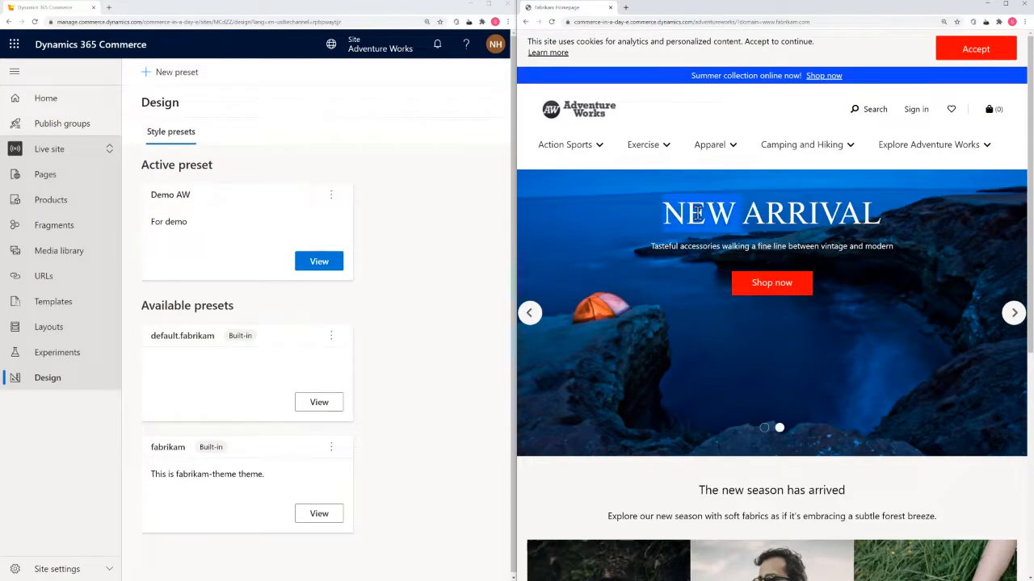
pyautogui.doubleClick(811, 216)
pyautogui.rightClick(818, 222)
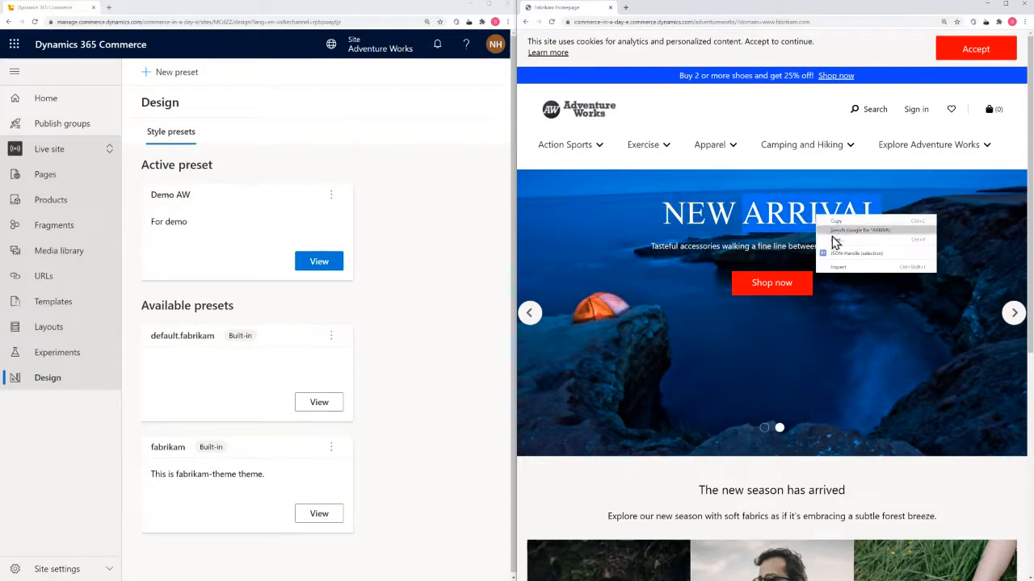
pyautogui.click(840, 267)
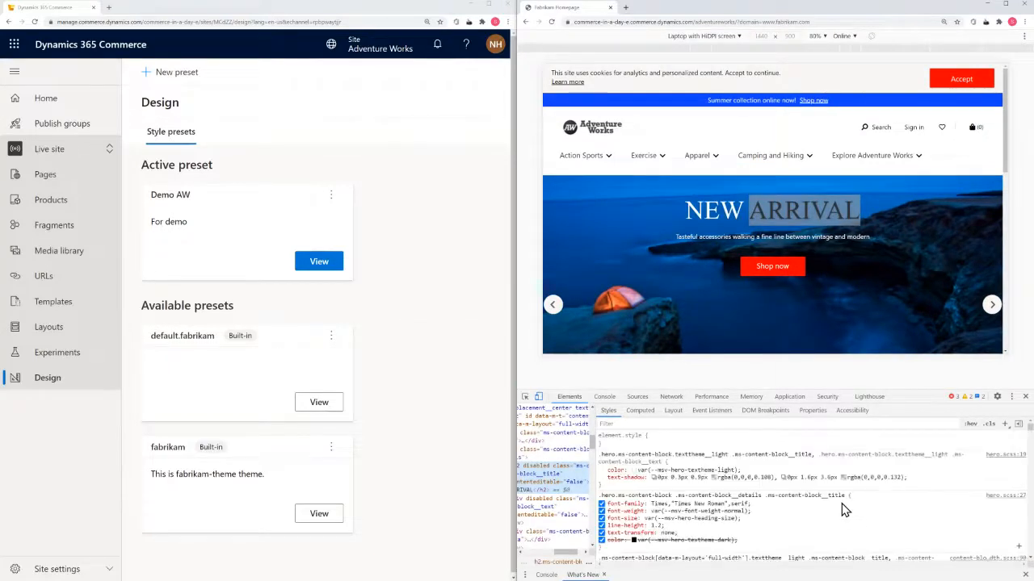
pyautogui.click(663, 504)
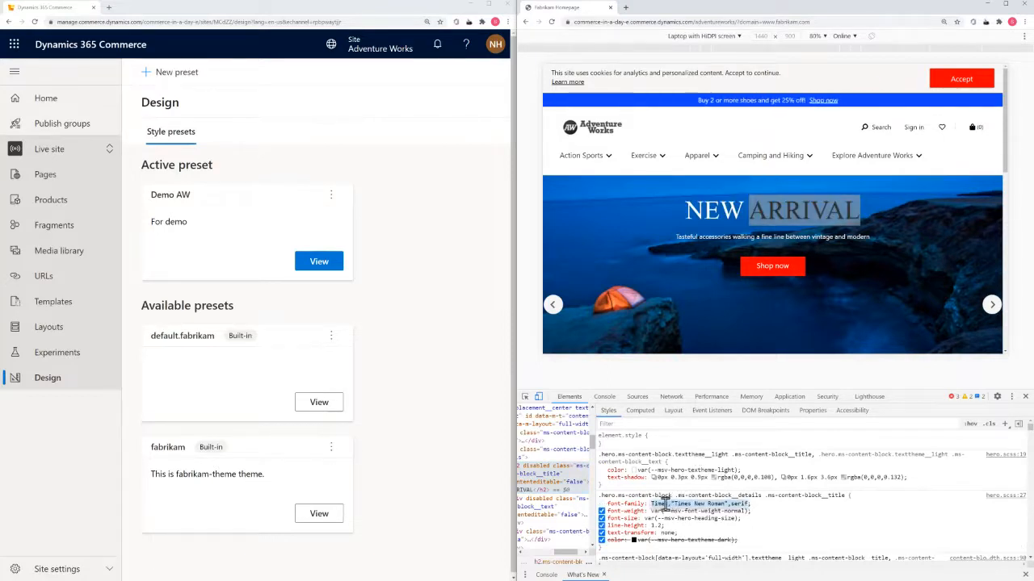
pyautogui.write('f')
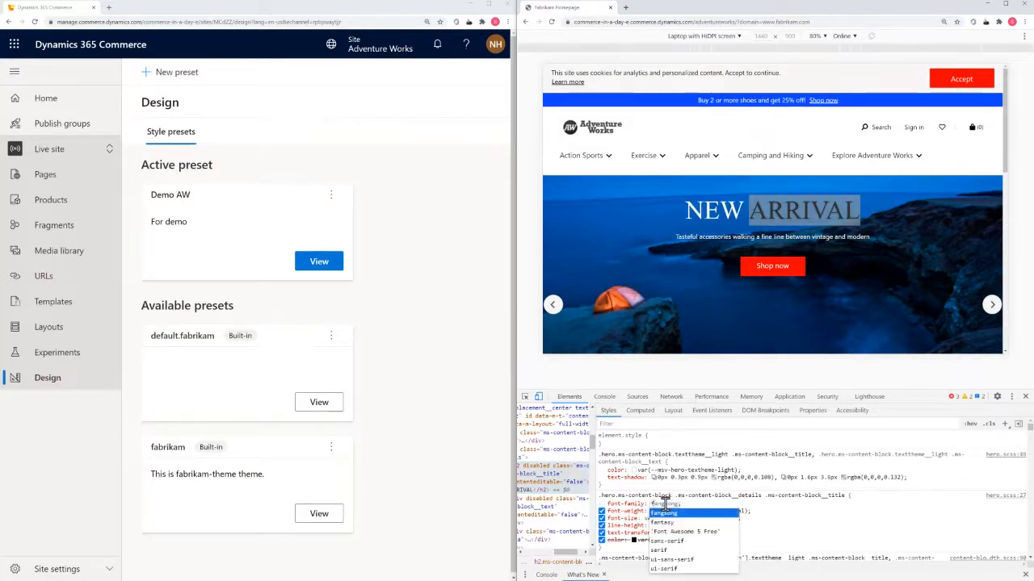
pyautogui.click(679, 523)
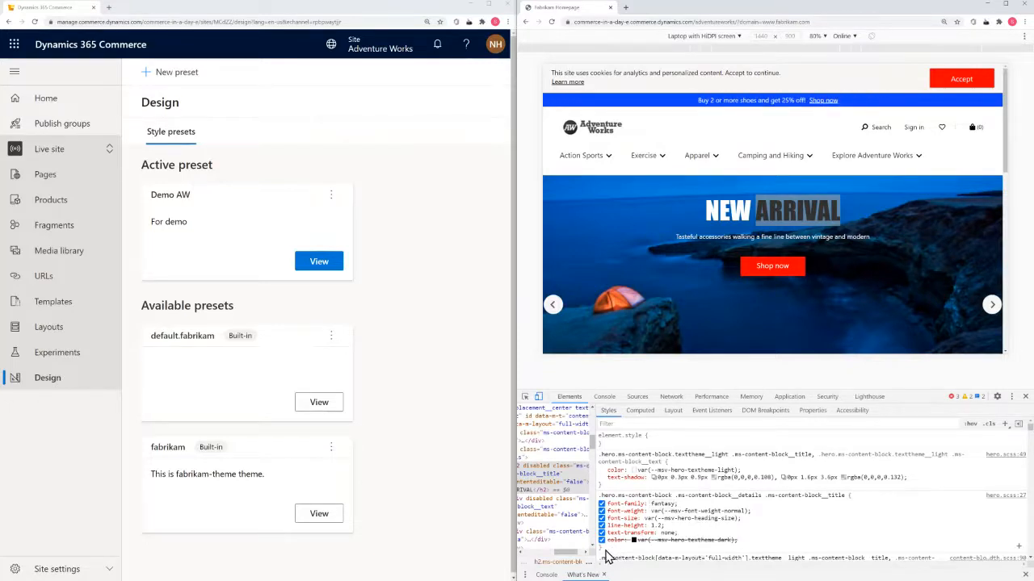
# Step: Copy the whole edited hero title CSS rule and paste it into the blank document in Notepad++
pyautogui.moveTo(606, 556); pyautogui.dragTo(600, 501)
pyautogui.hotkey('ctrl', 'c')
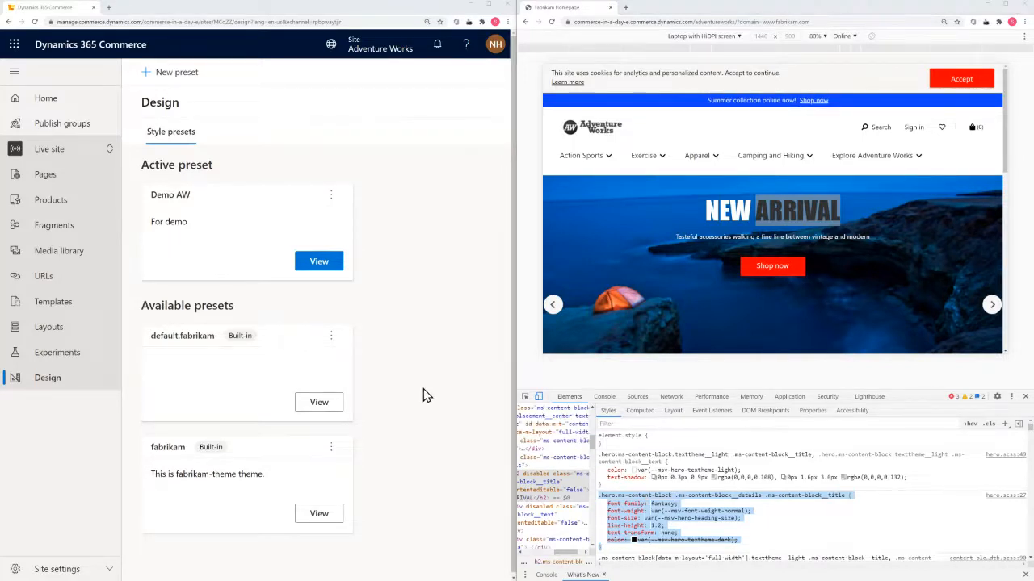
pyautogui.hotkey('alt', 'Tab')
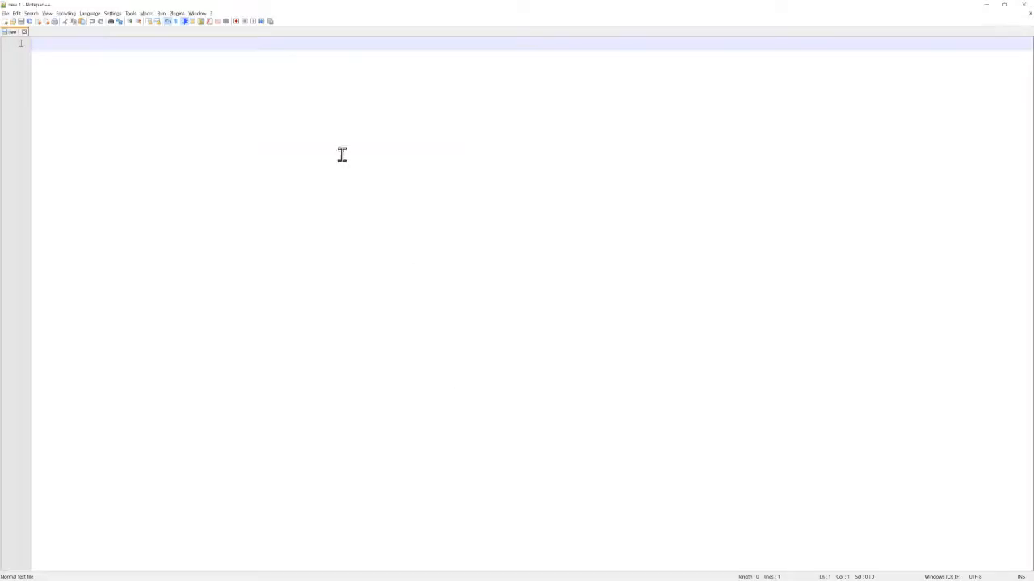
pyautogui.hotkey('ctrl', 'v')
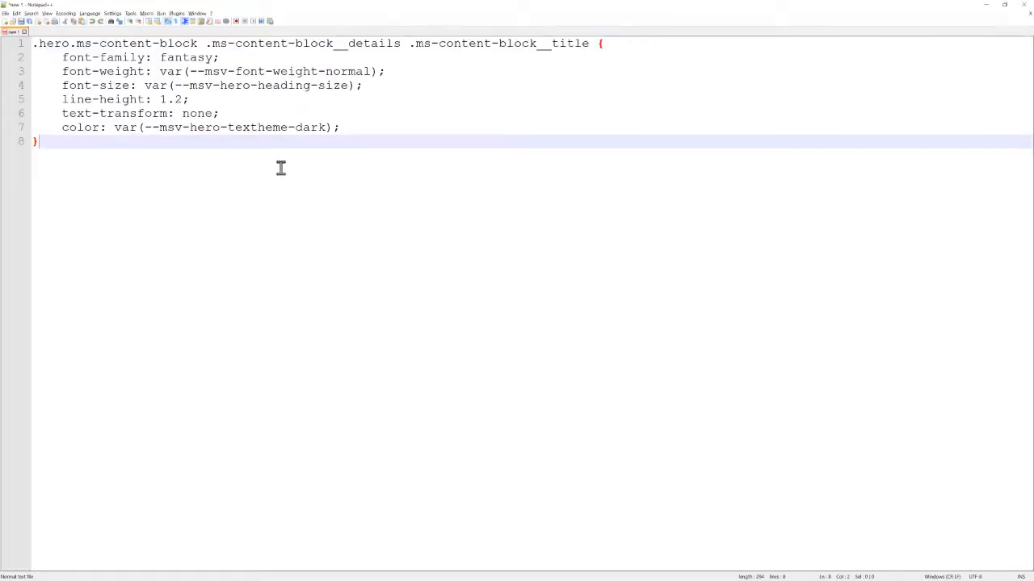
# Step: Delete the font-weight, font-size, line-height, text-transform and color declarations, keeping only font-family: fantasy in the rule
pyautogui.moveTo(346, 128); pyautogui.dragTo(26, 75)
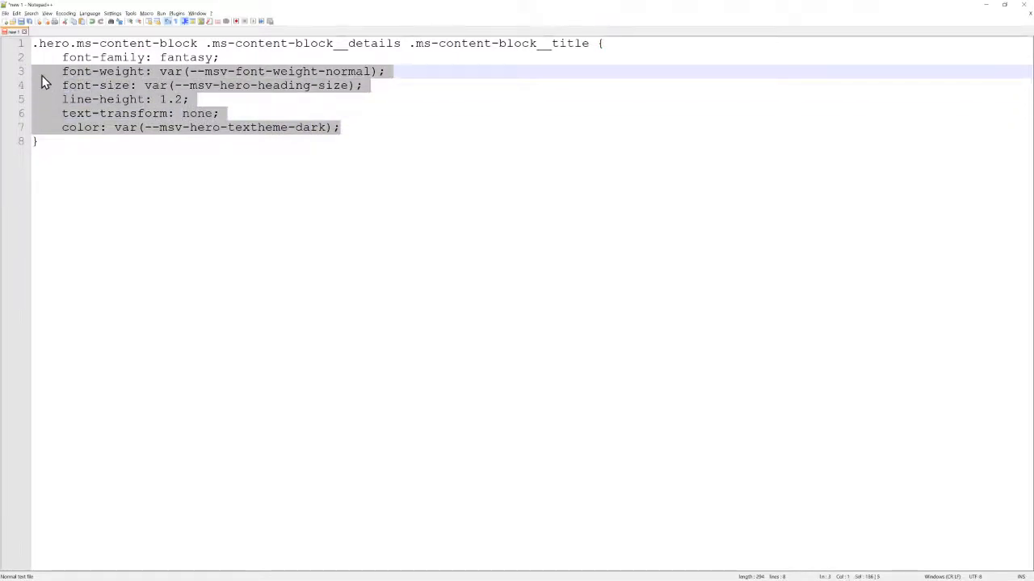
pyautogui.press('Delete')
pyautogui.press('BackSpace')
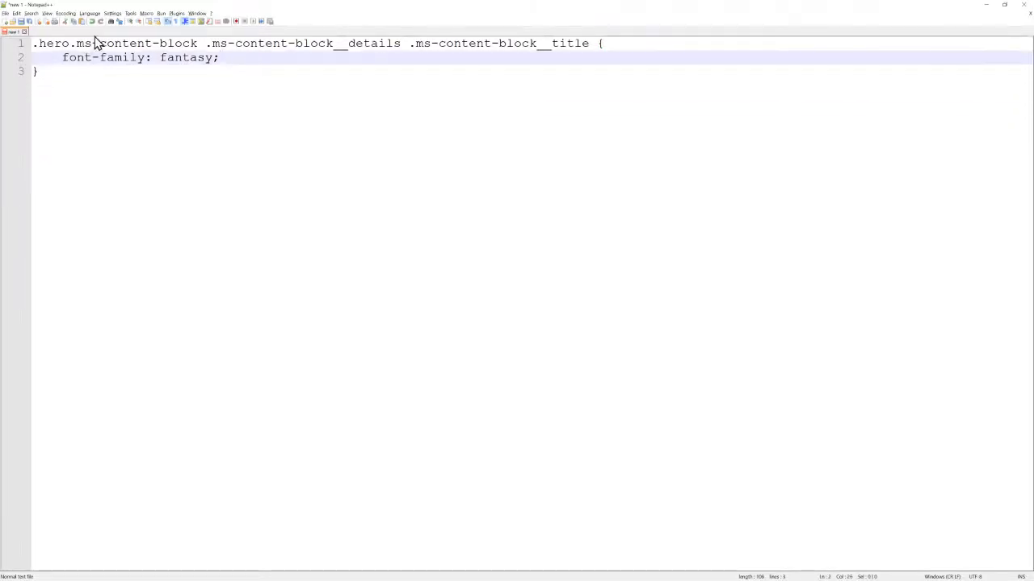
# Step: Save the document in the CSS folder as a Cascade Style Sheets file (*.css)
pyautogui.hotkey('ctrl', 's')
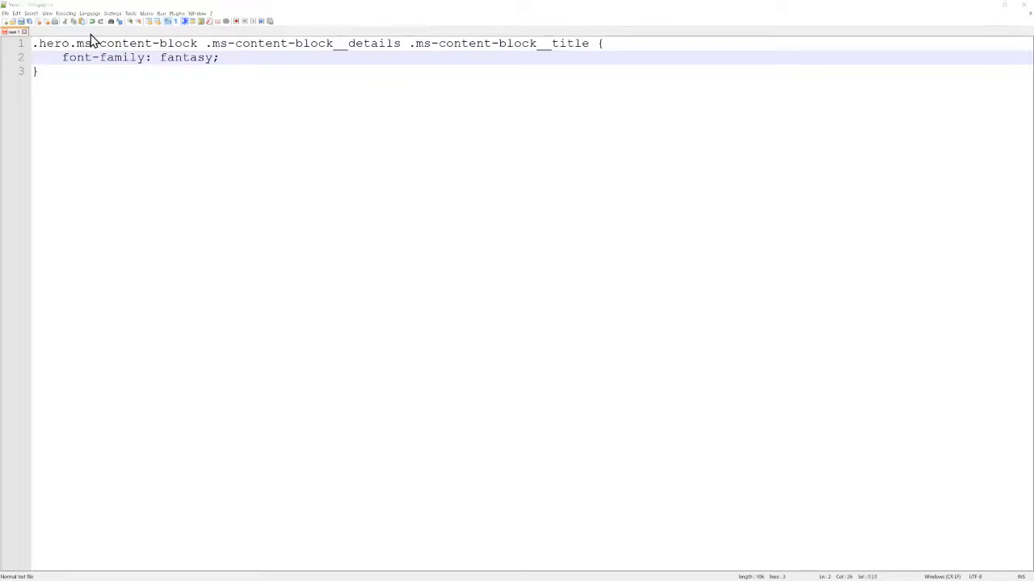
pyautogui.click(517, 375)
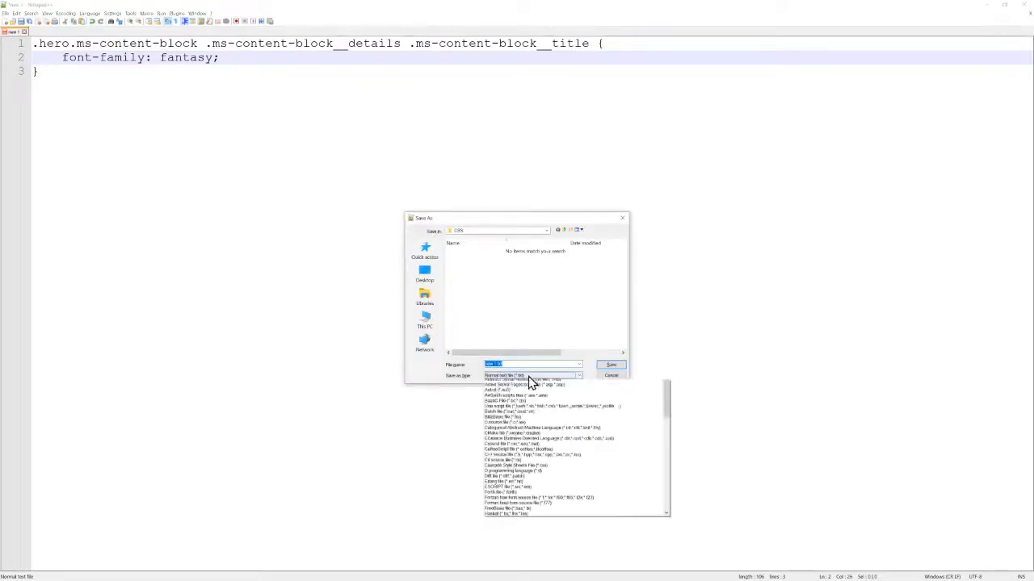
pyautogui.press('c')
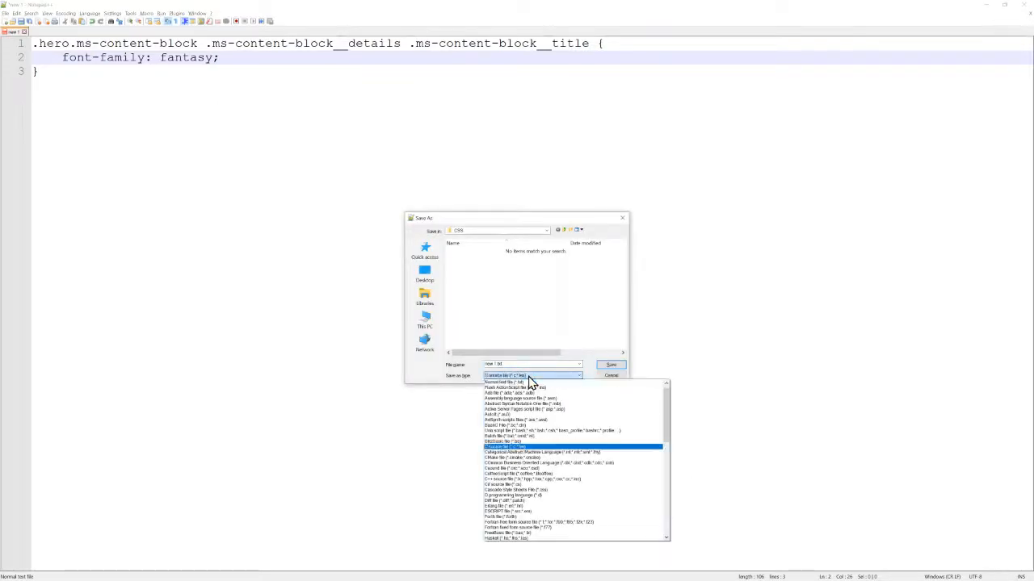
pyautogui.click(544, 491)
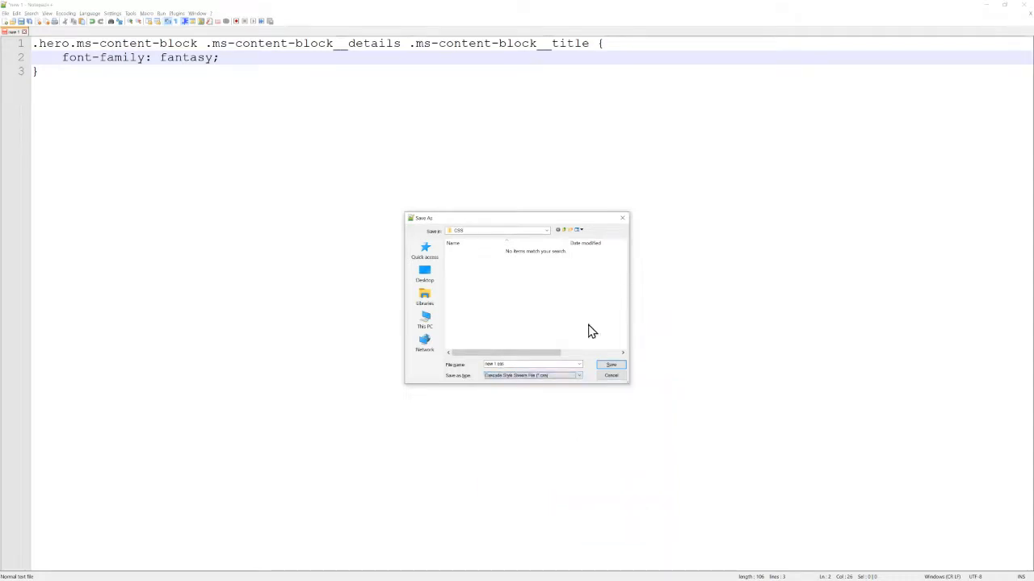
pyautogui.click(515, 365)
pyautogui.click(616, 369)
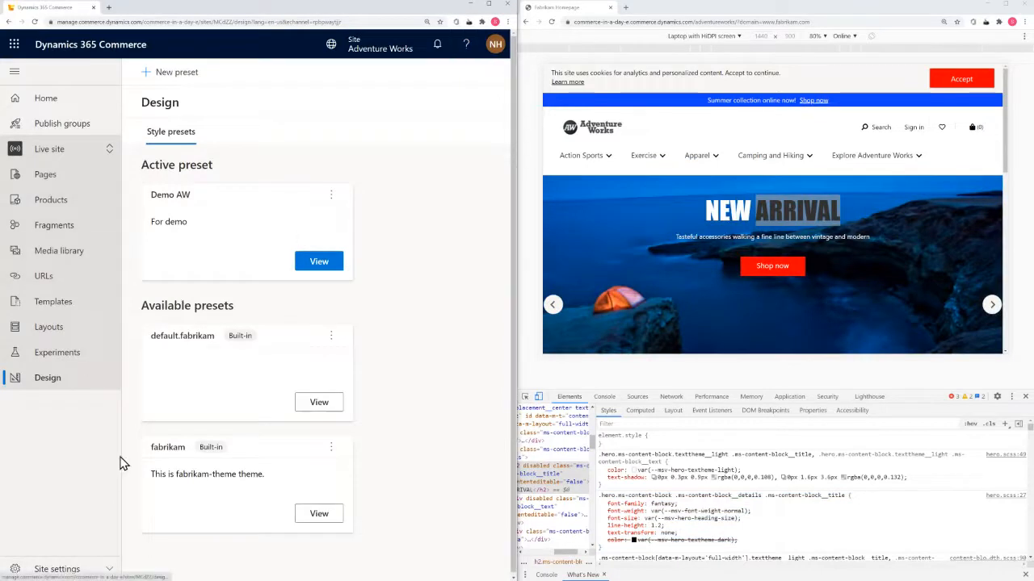
# Step: Upload demo AW override.css from the CSS folder as a CSS override in the site's design settings
pyautogui.click(111, 572)
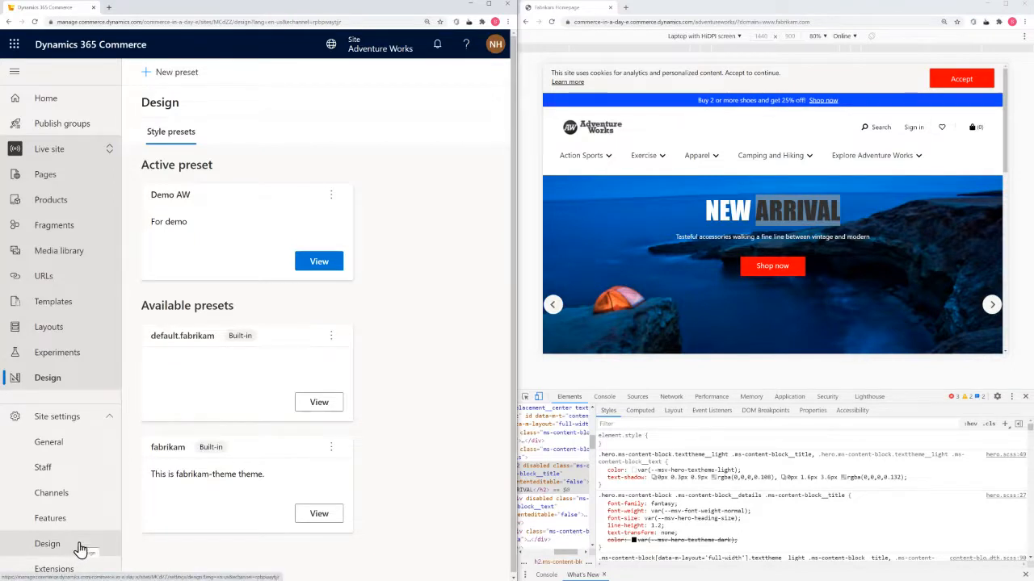
pyautogui.click(79, 549)
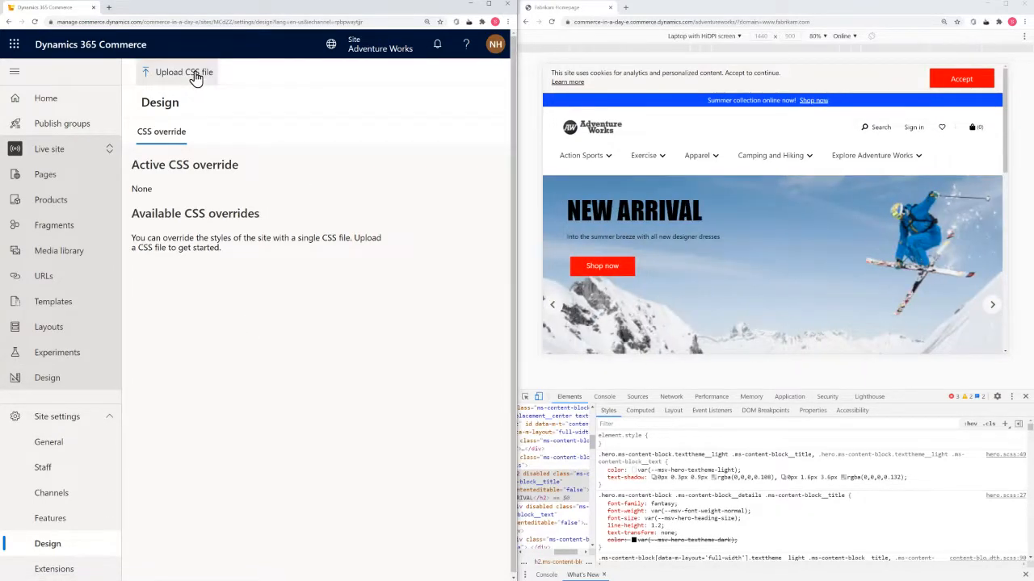
pyautogui.click(197, 78)
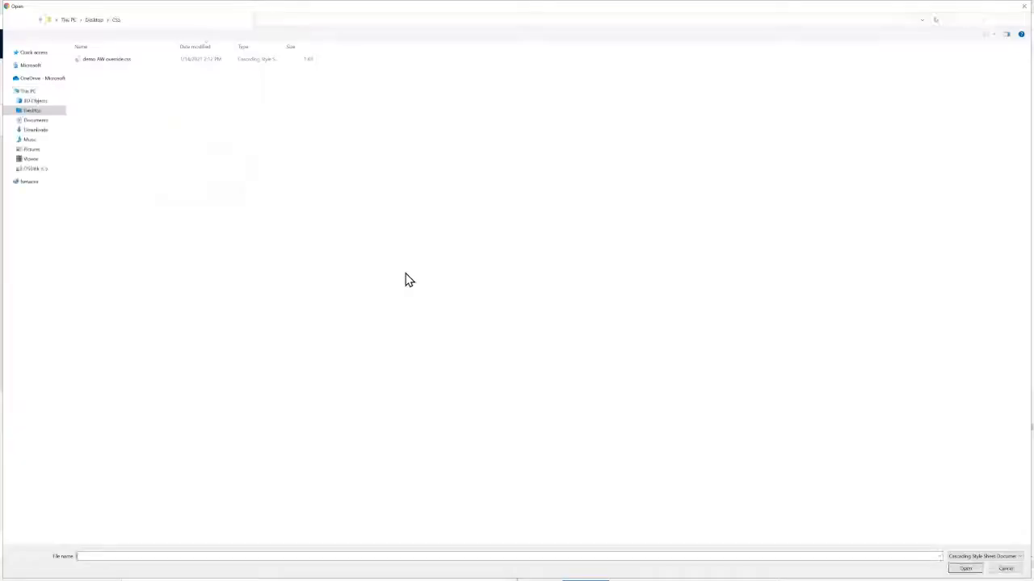
pyautogui.click(108, 60)
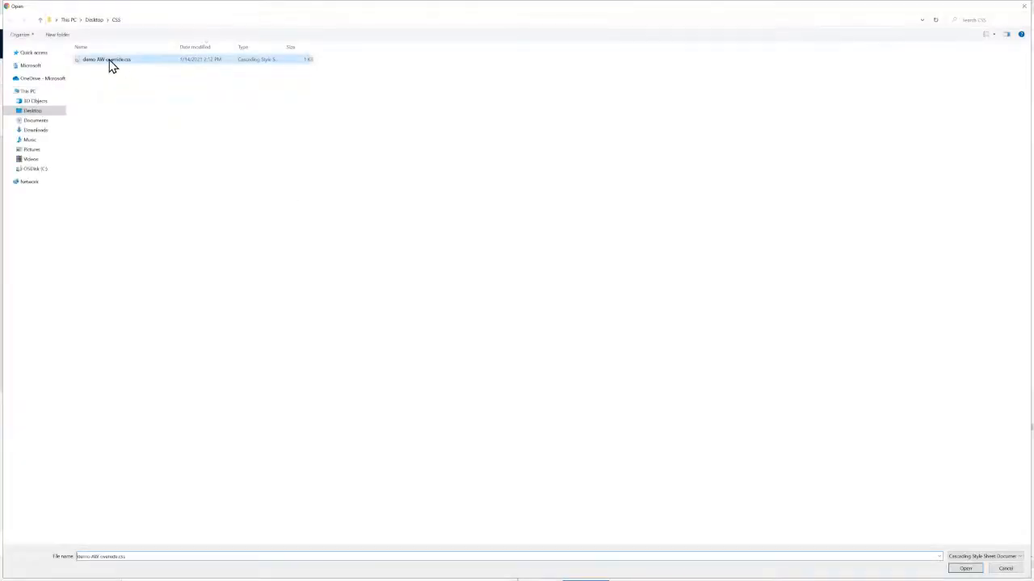
pyautogui.click(963, 569)
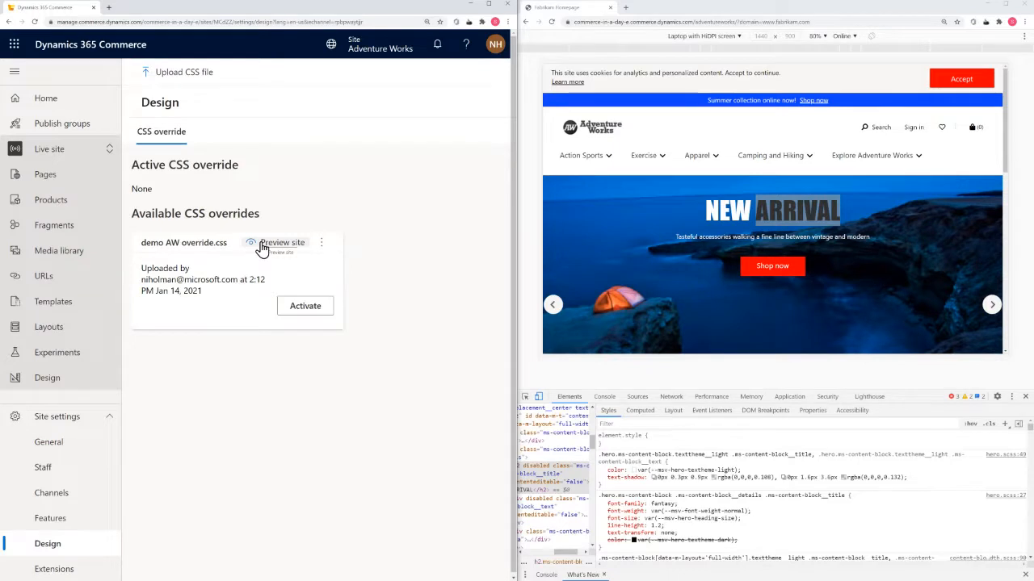
# Step: Preview the published Homepage with demo AW override.css applied, using the en-us (AW2) variation in a full-size window
pyautogui.click(261, 245)
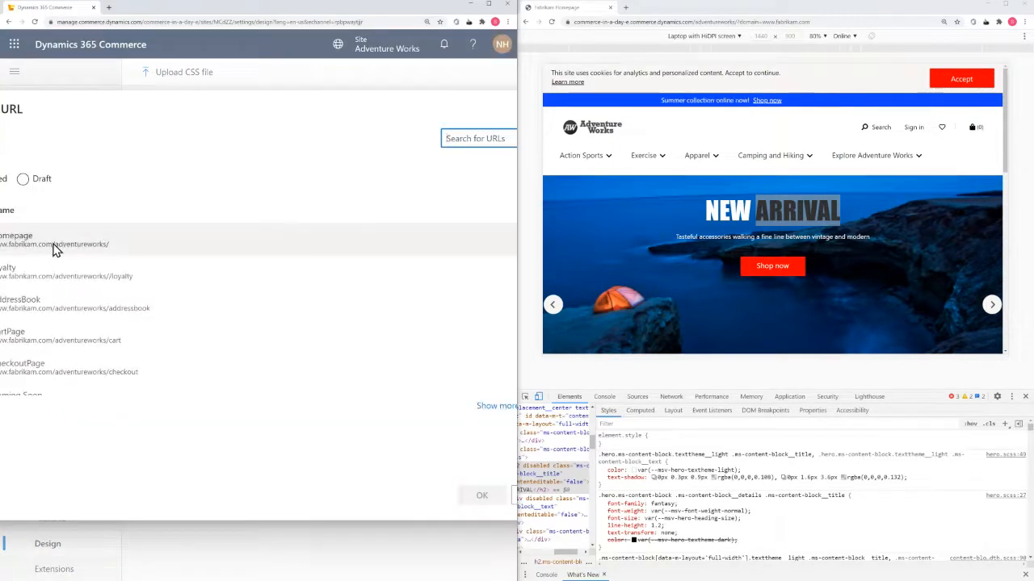
pyautogui.moveTo(295, 5); pyautogui.dragTo(364, 80)
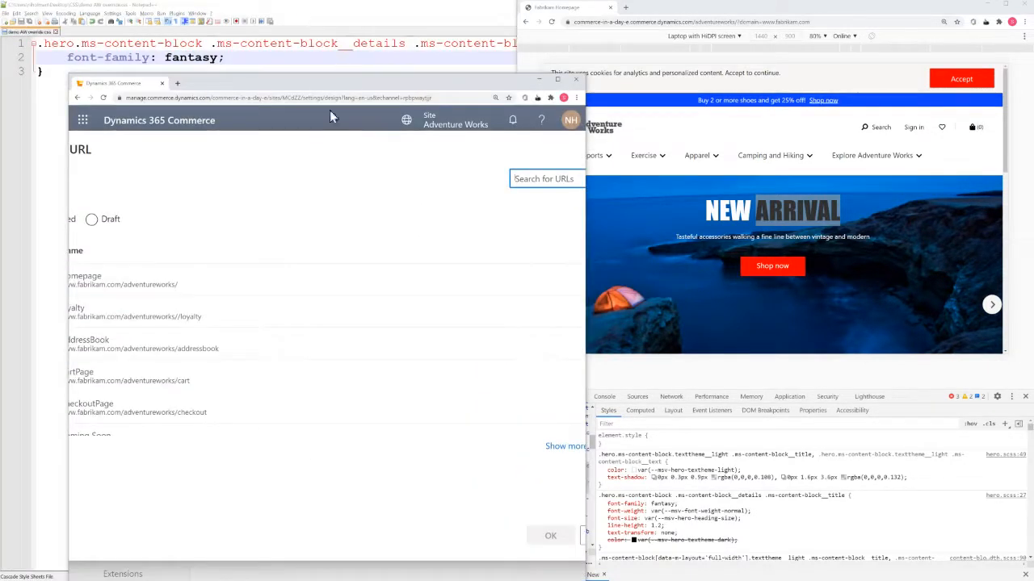
pyautogui.doubleClick(435, 88)
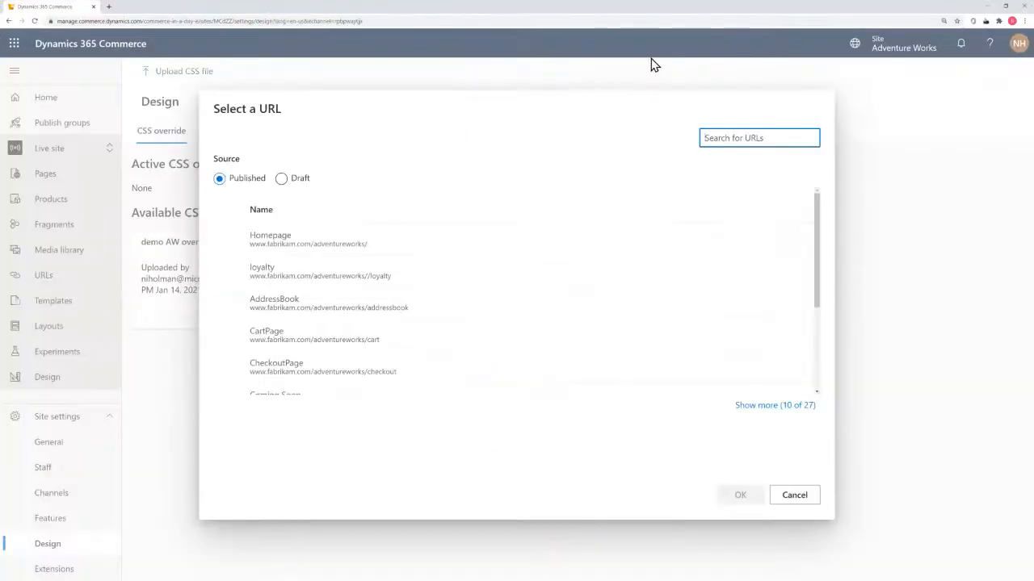
pyautogui.click(228, 239)
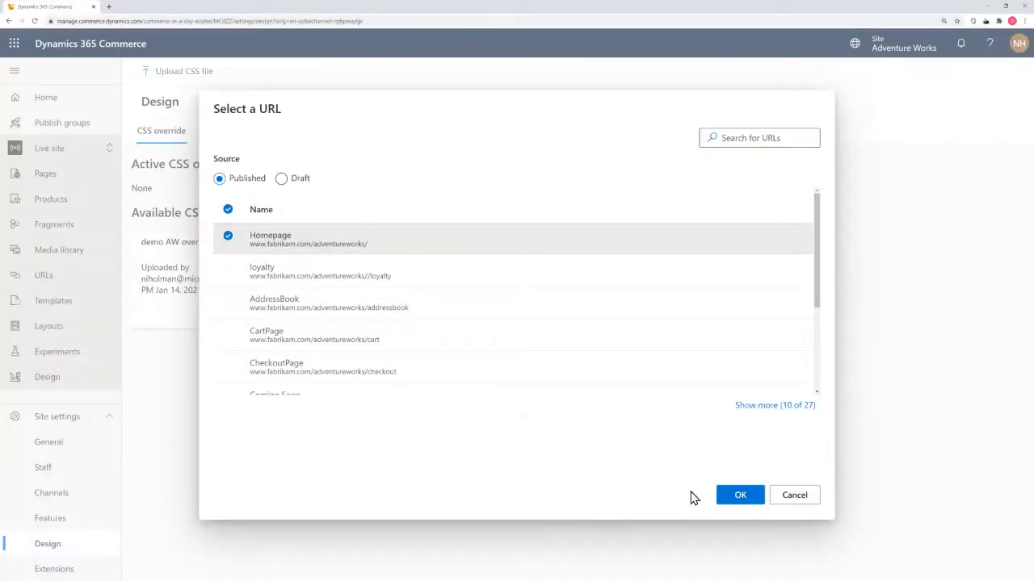
pyautogui.click(740, 496)
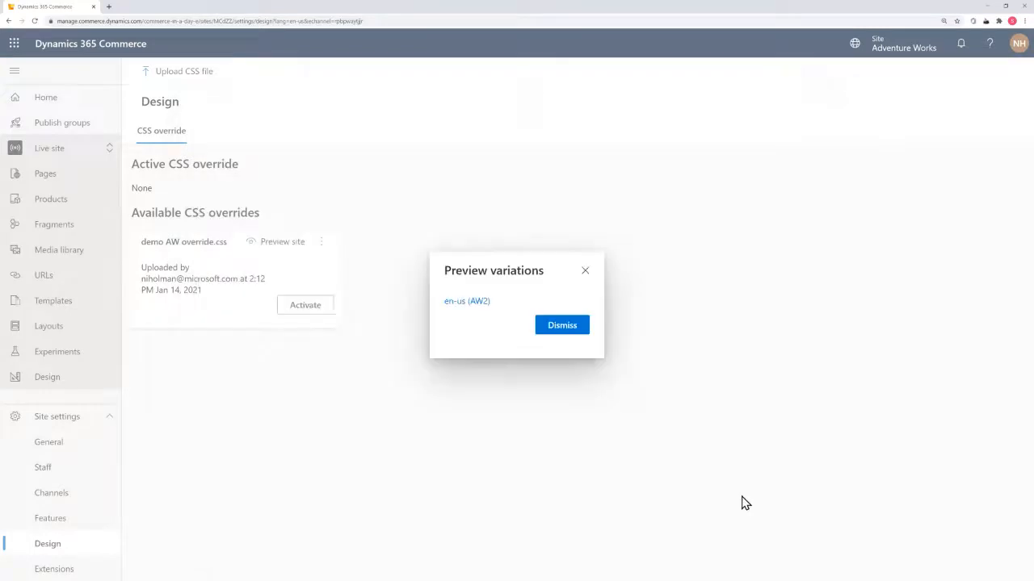
pyautogui.click(456, 303)
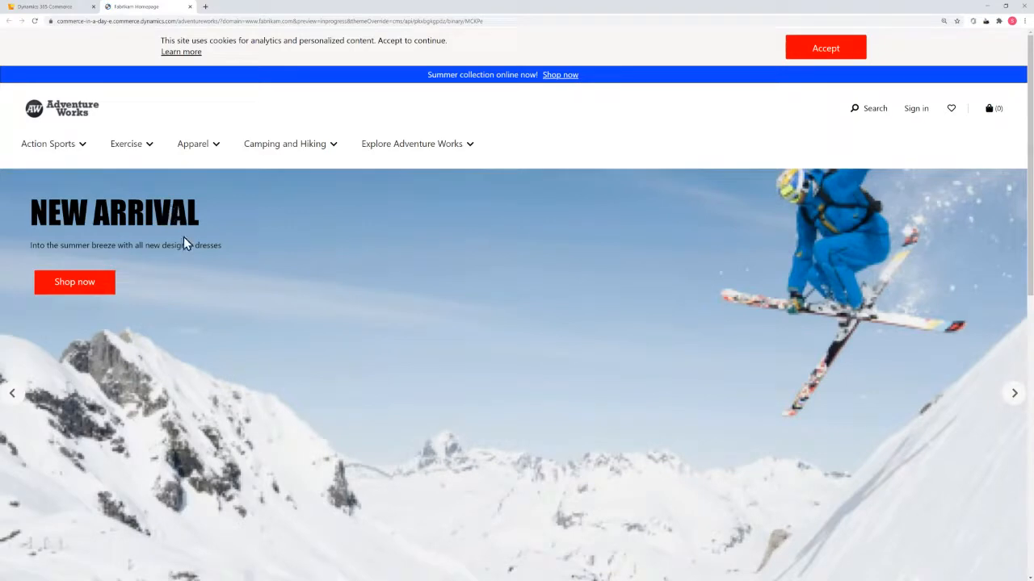
# Step: Return to the CSS overrides, dismiss the preview variations and activate demo AW override.css
pyautogui.click(55, 13)
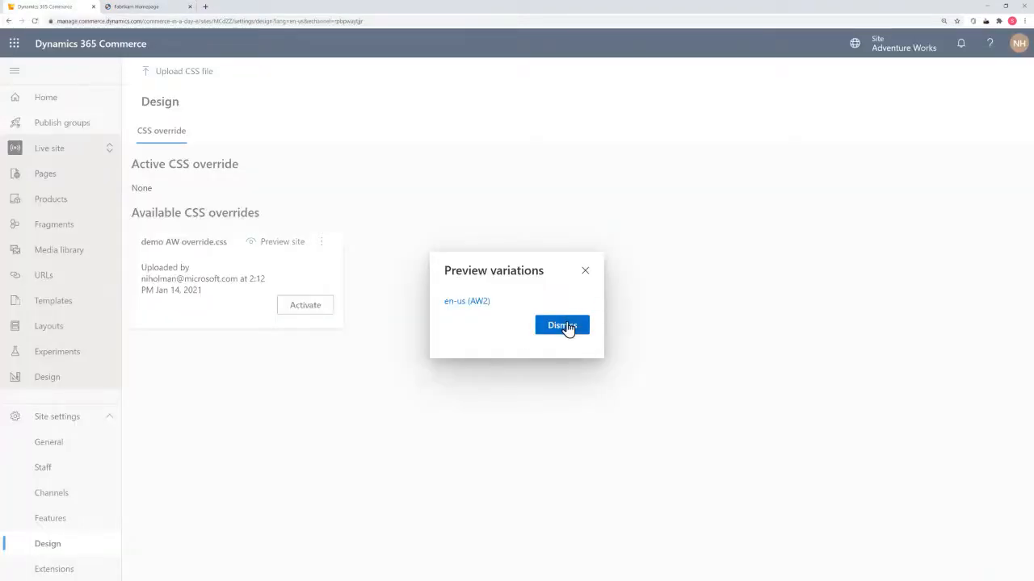
pyautogui.click(565, 315)
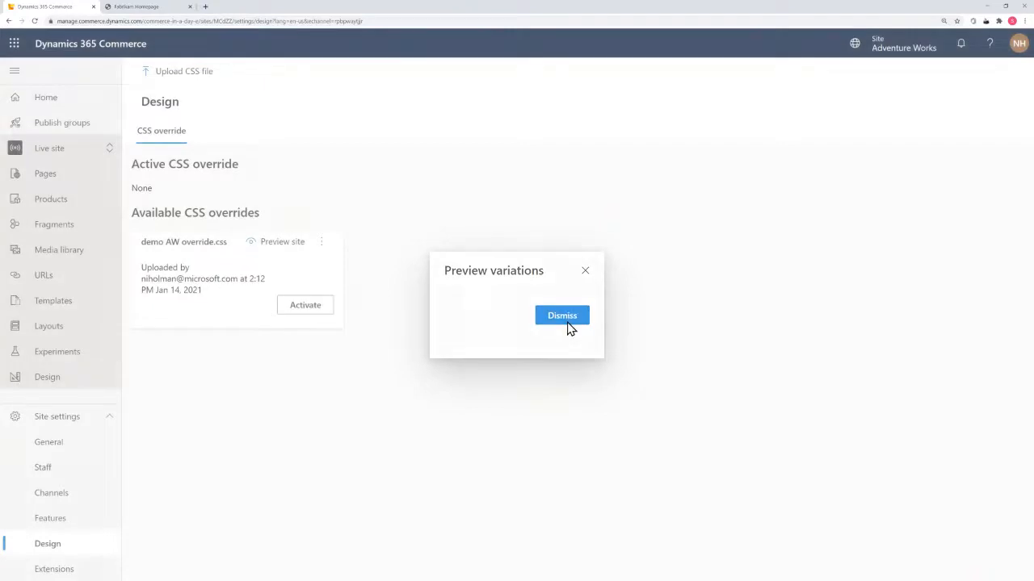
pyautogui.click(306, 310)
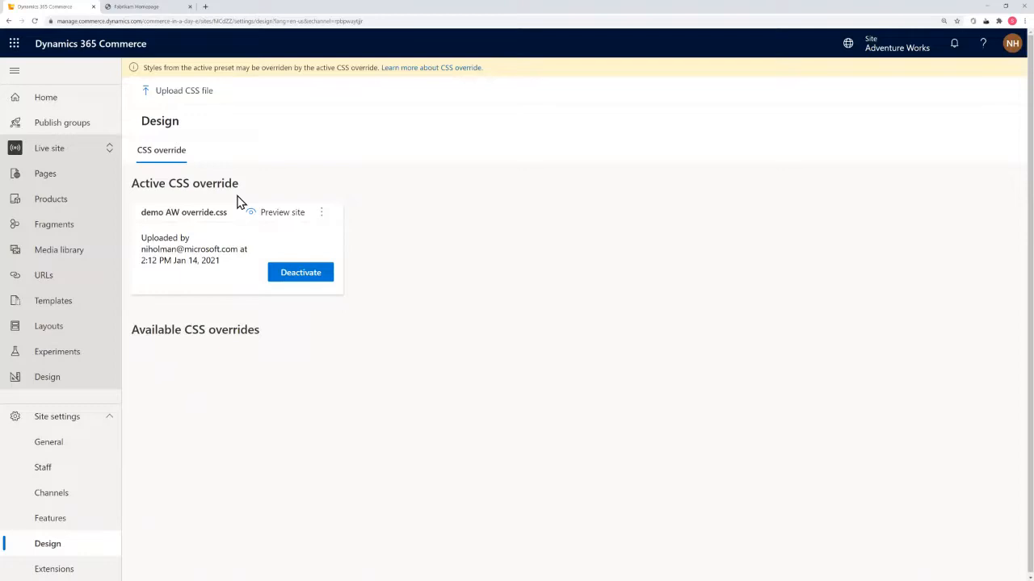
# Step: View the active Demo AW style preset and its list of modules
pyautogui.click(65, 376)
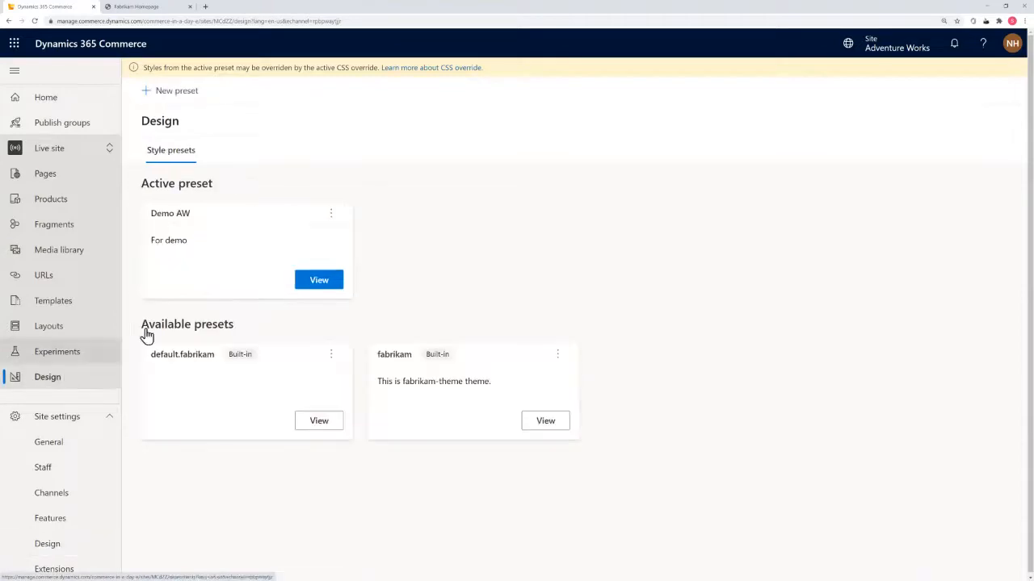
pyautogui.click(321, 280)
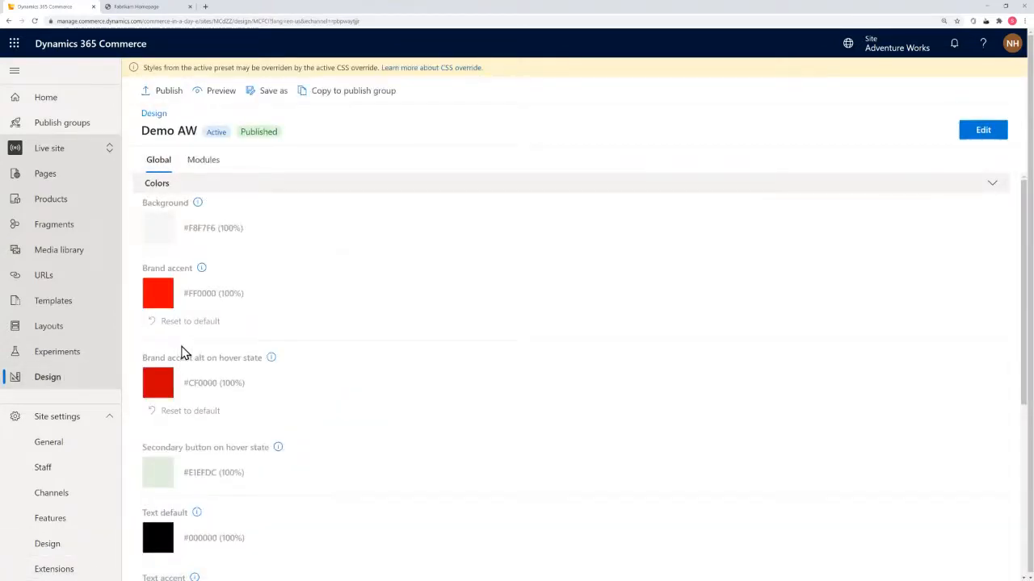
pyautogui.click(203, 161)
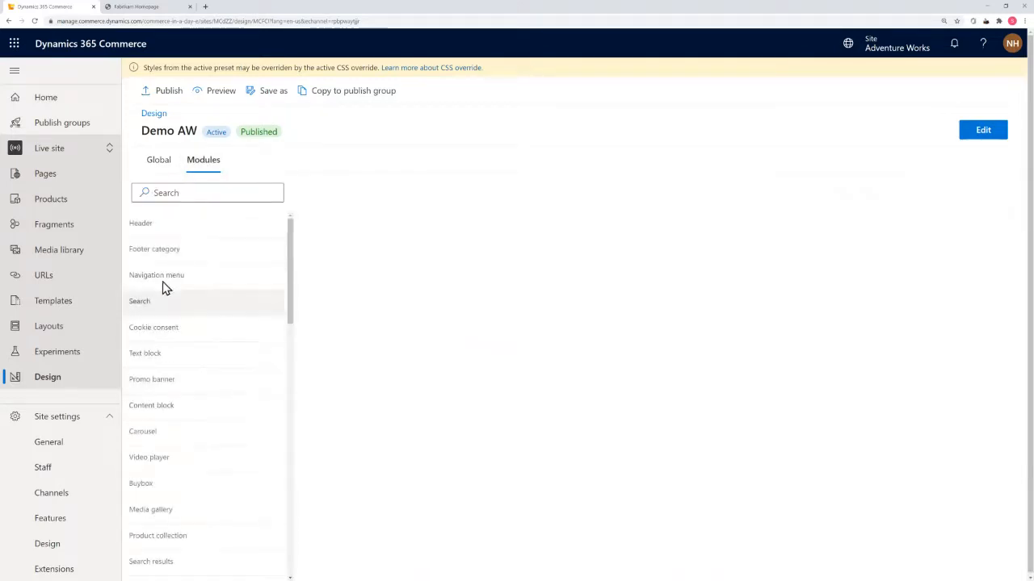
# Step: Open the Homepage and bring up the properties of Content block 4 in the Main Slot's Content Tiles
pyautogui.click(45, 178)
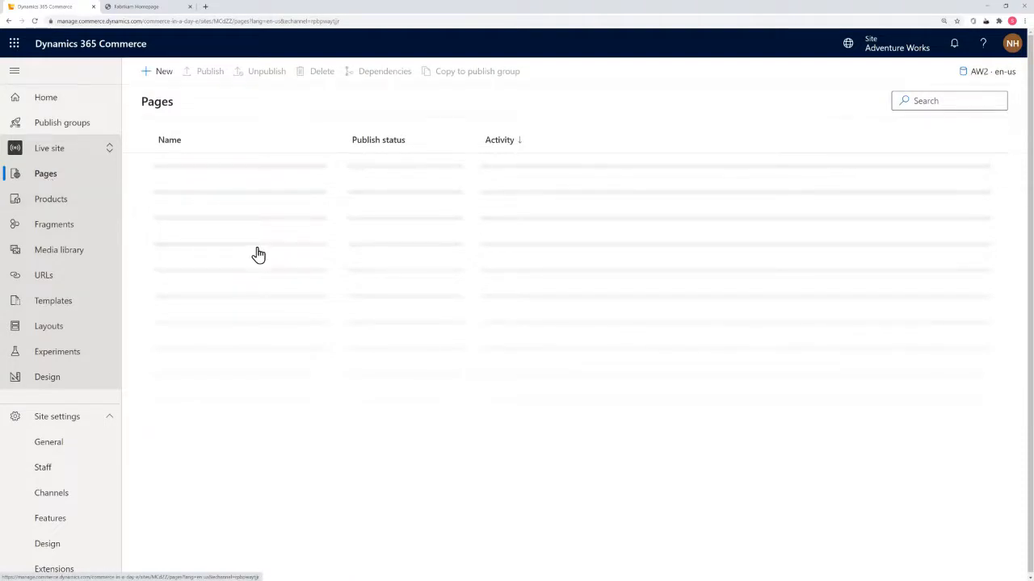
pyautogui.click(176, 165)
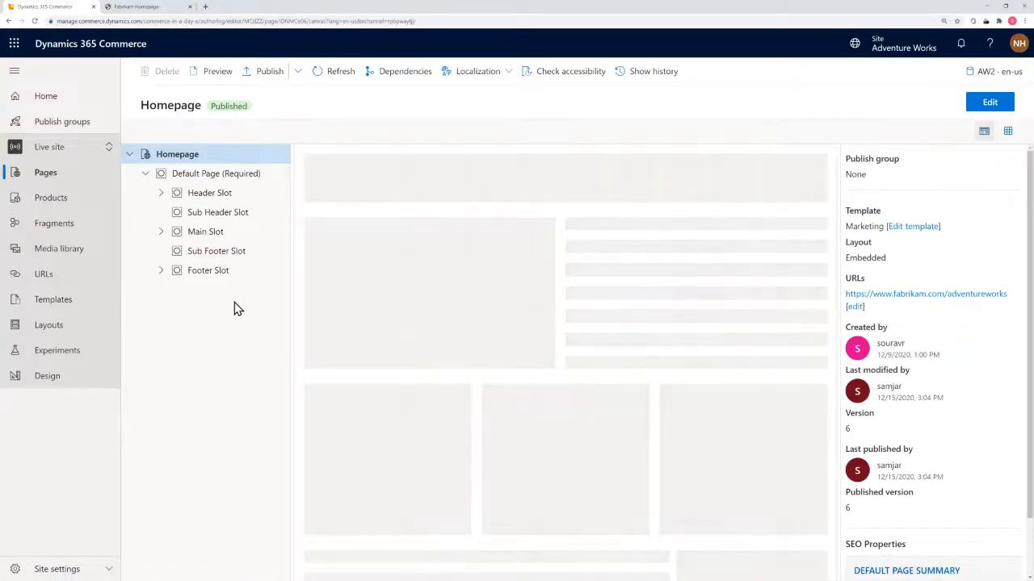
pyautogui.click(161, 232)
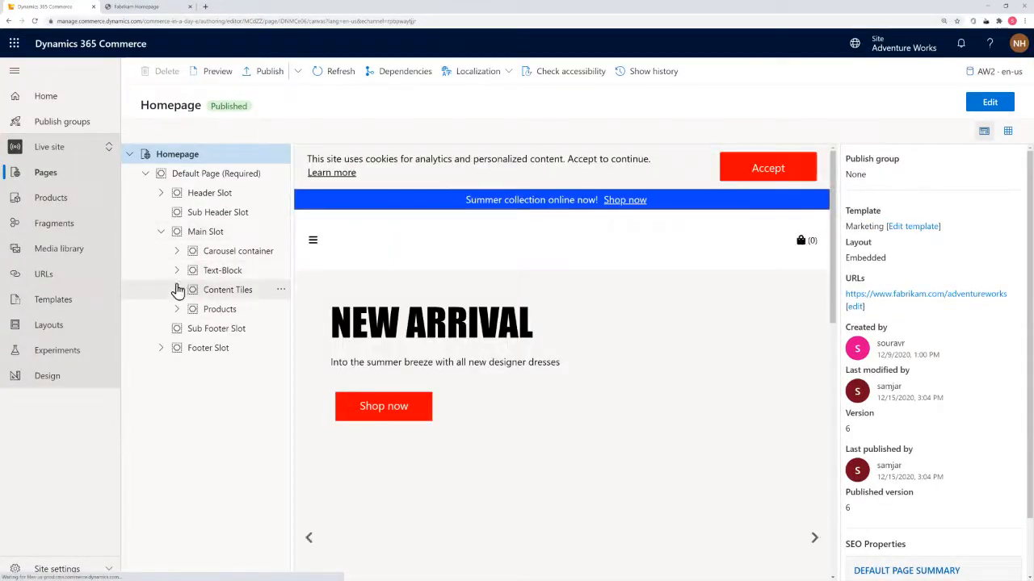
pyautogui.click(177, 289)
pyautogui.click(221, 318)
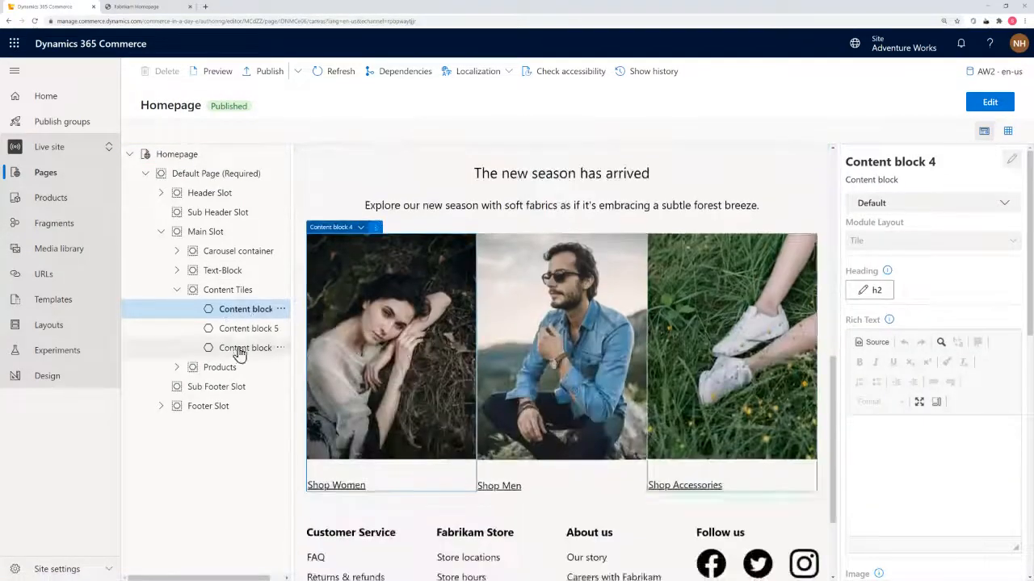
pyautogui.scroll(-1, 927, 353)
pyautogui.scroll(-8, 924, 360)
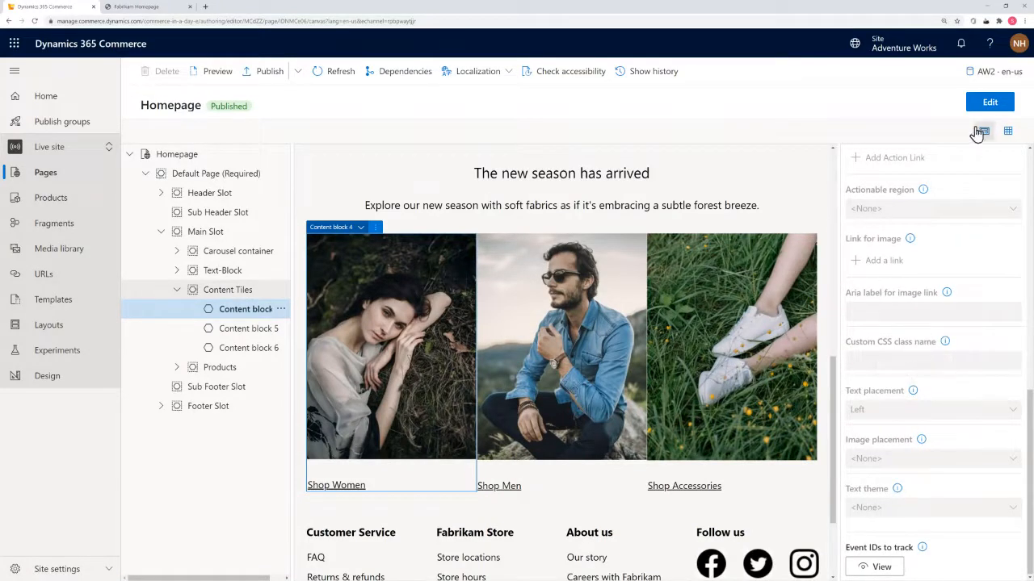
# Step: Put the Homepage into edit mode and enter custome as the custom CSS class name of Content block 4
pyautogui.click(988, 103)
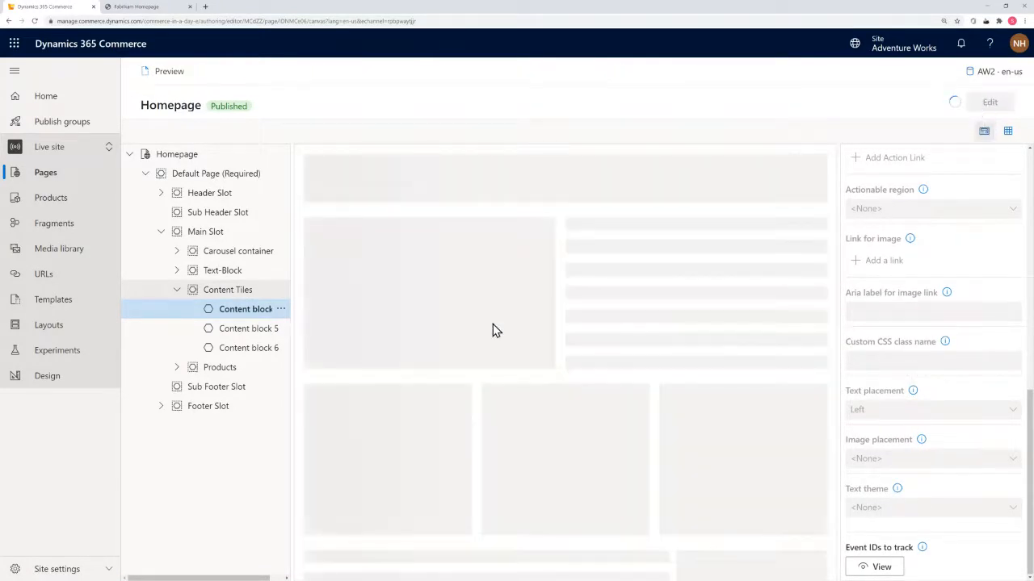
pyautogui.click(232, 315)
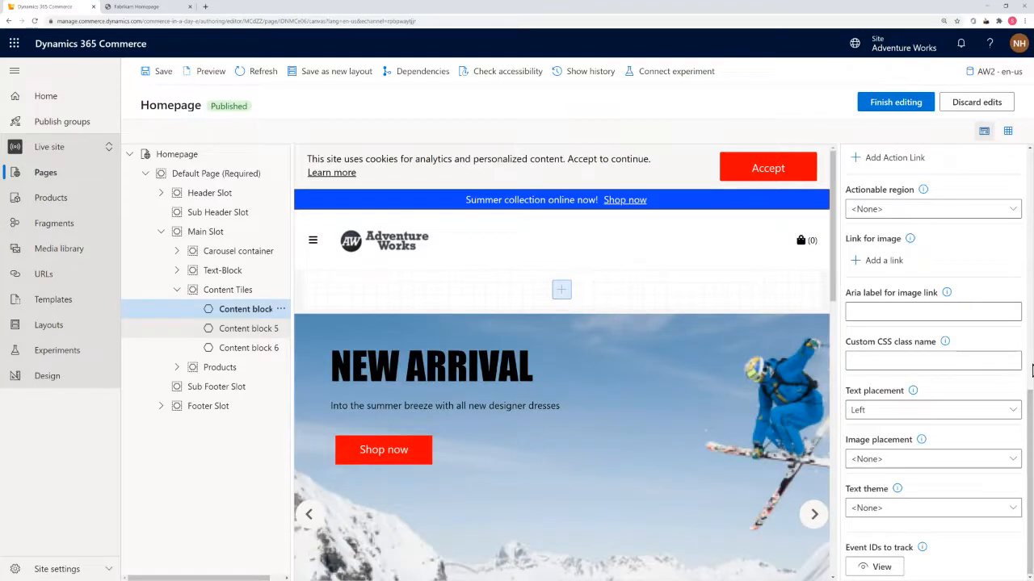
pyautogui.click(1031, 368)
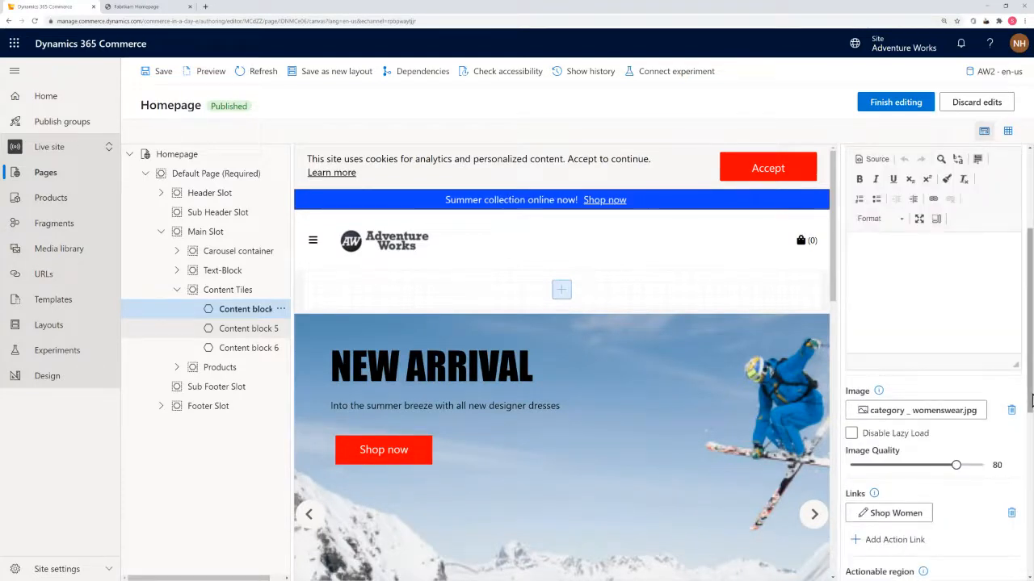
pyautogui.scroll(-4, 973, 408)
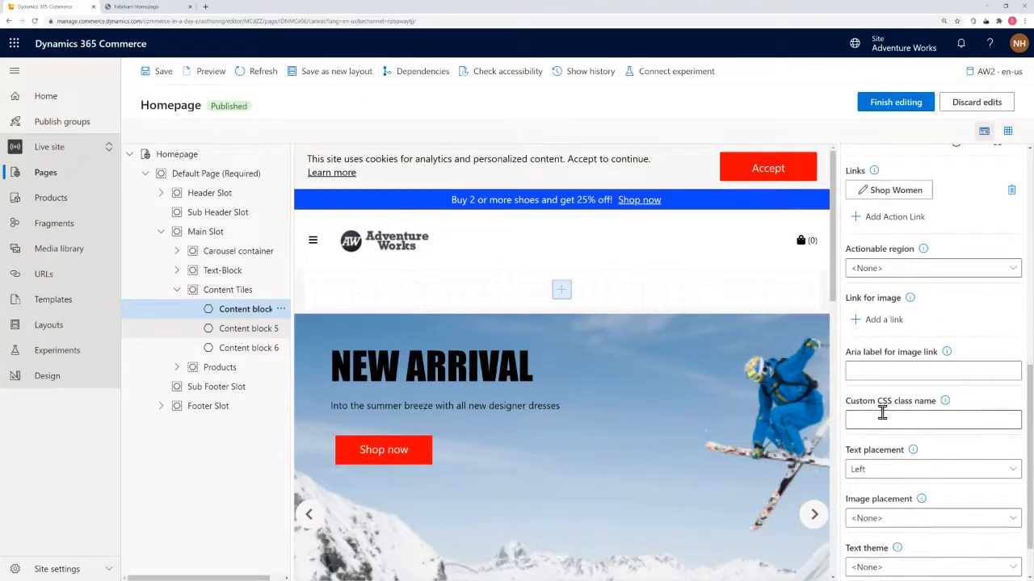
pyautogui.click(877, 420)
pyautogui.write('custome')
pyautogui.press('BackSpace')
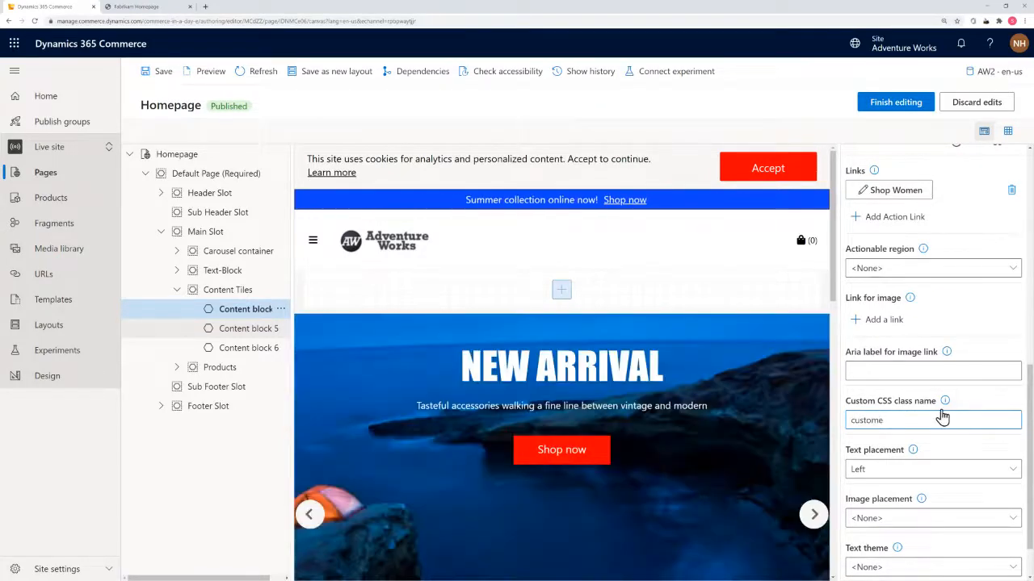
pyautogui.moveTo(942, 406)
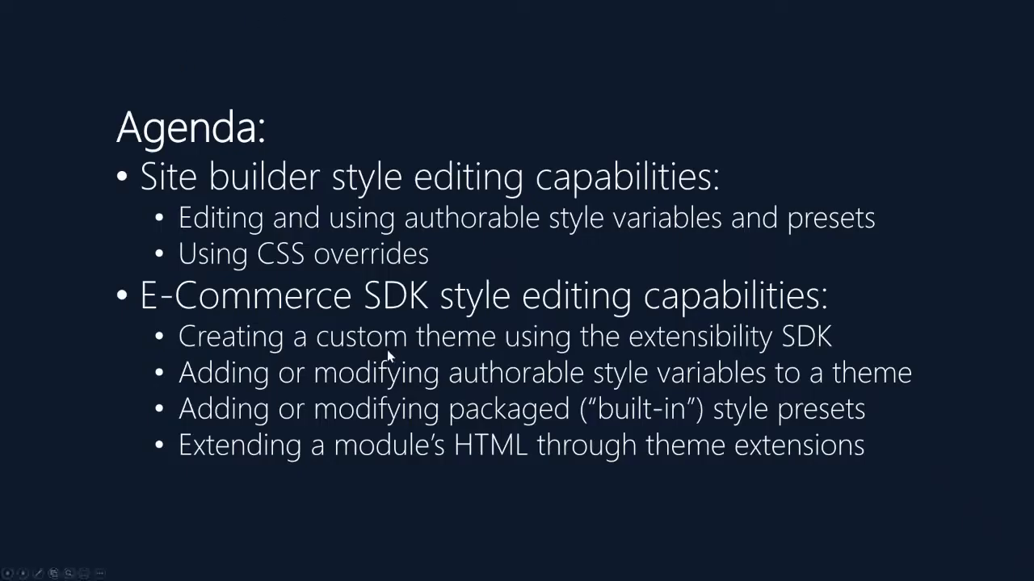
pyautogui.click(387, 355)
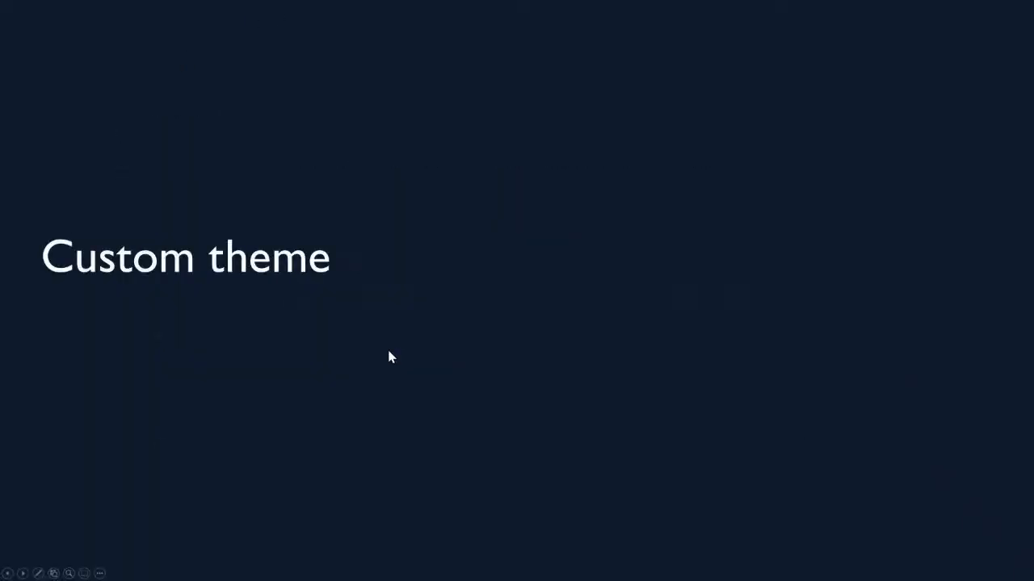